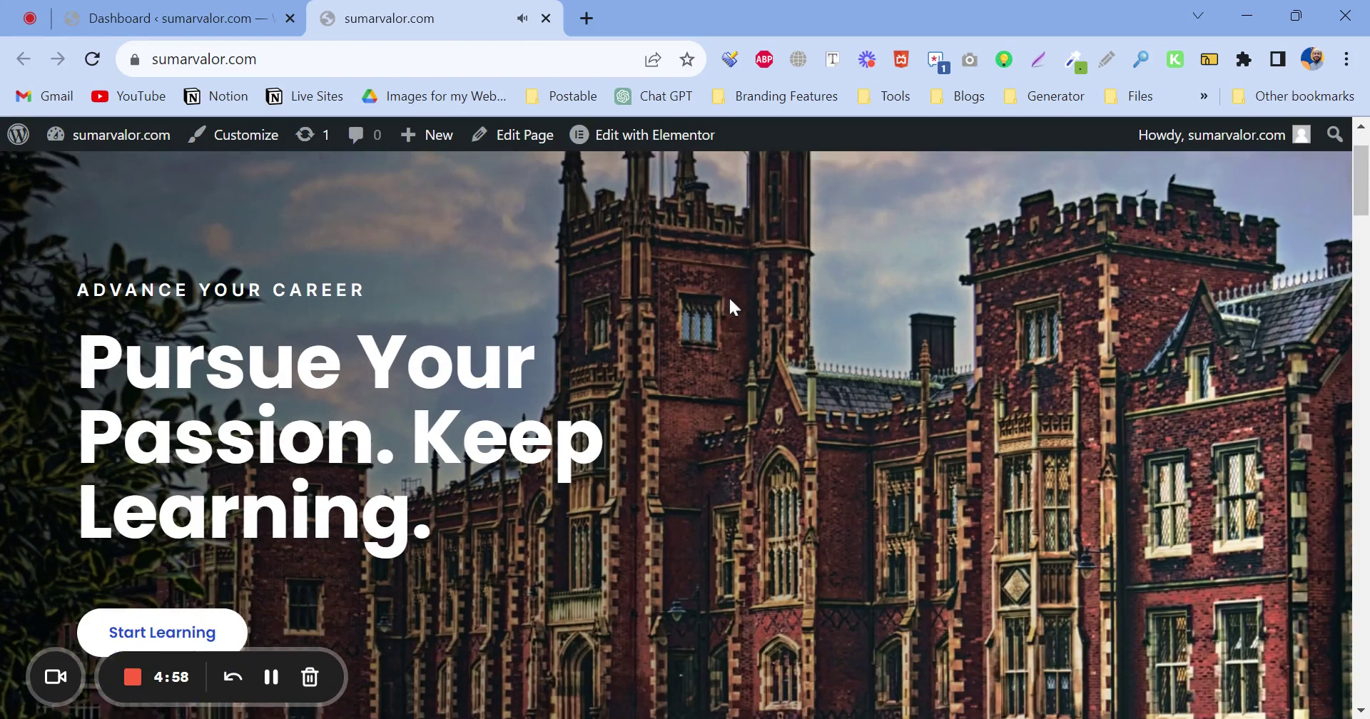
Scroll the Tutor Starter homepage up and down to review its current header.
scroll(729, 299, "up", 2)
scroll(726, 298, "down", 2)
scroll(722, 298, "up", 2)
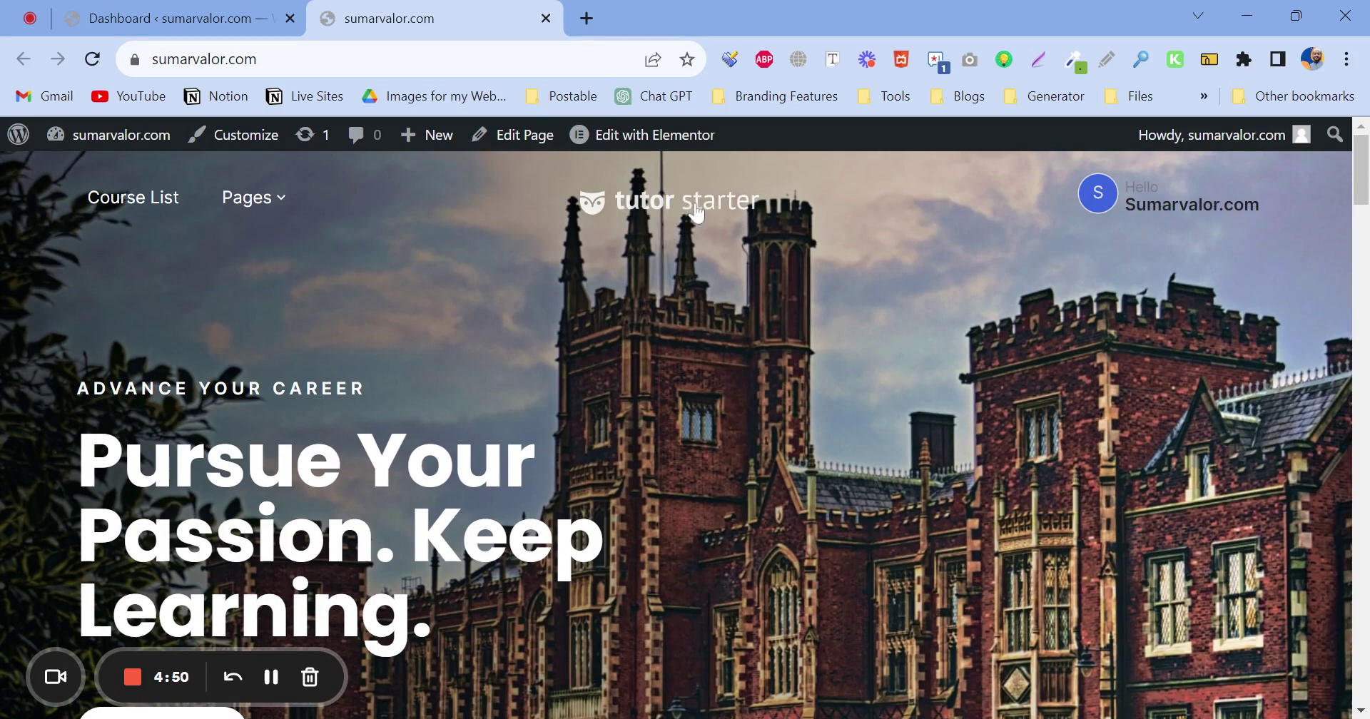
scroll(696, 242, "down", 2)
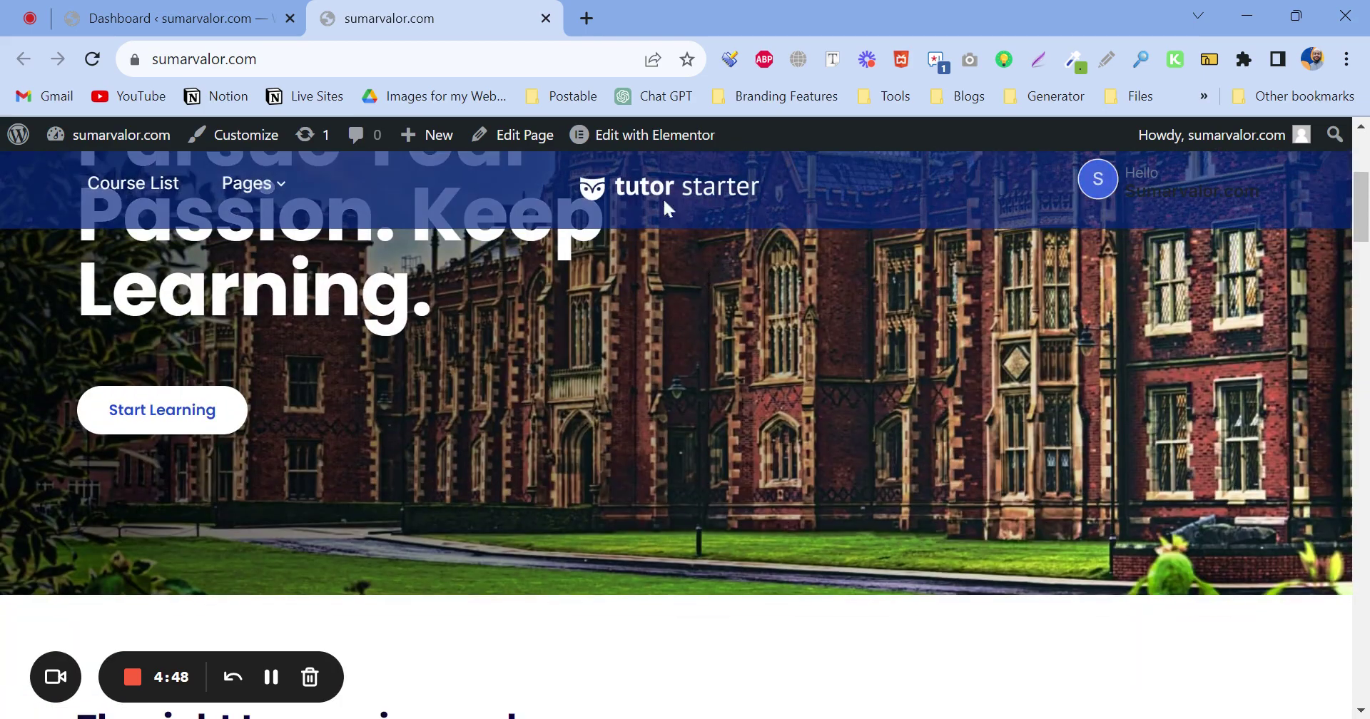
scroll(664, 207, "up", 2)
scroll(755, 233, "down", 5)
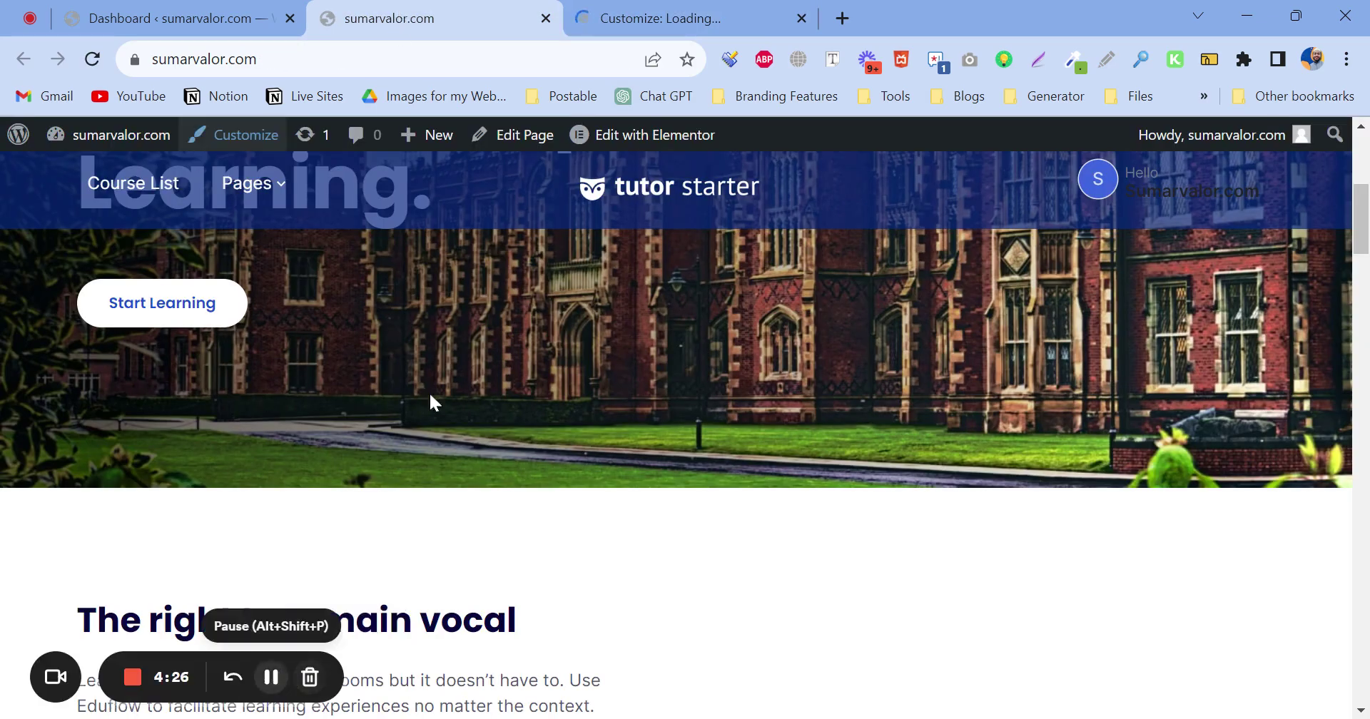
In the Customizer's Header settings, open the Retina Logo image picker and browse its 30 media items.
left_click(657, 18)
left_click(463, 10)
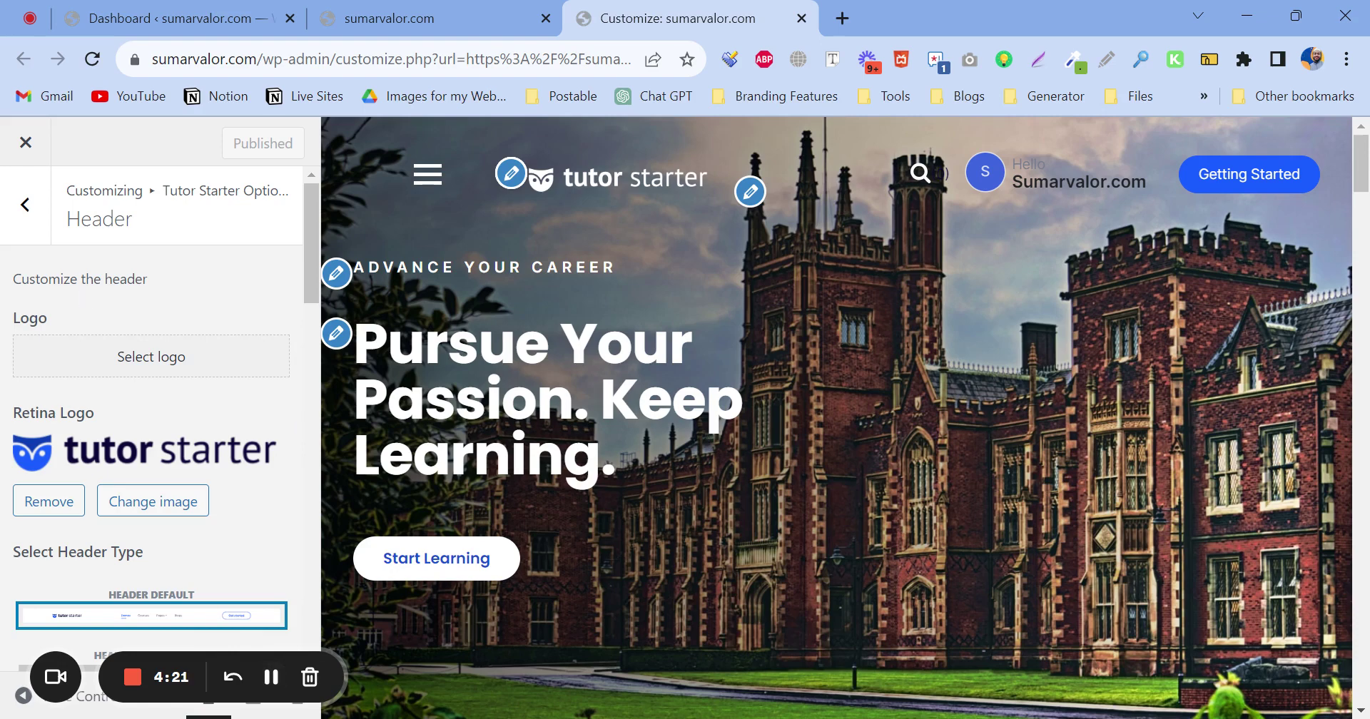
left_click(130, 510)
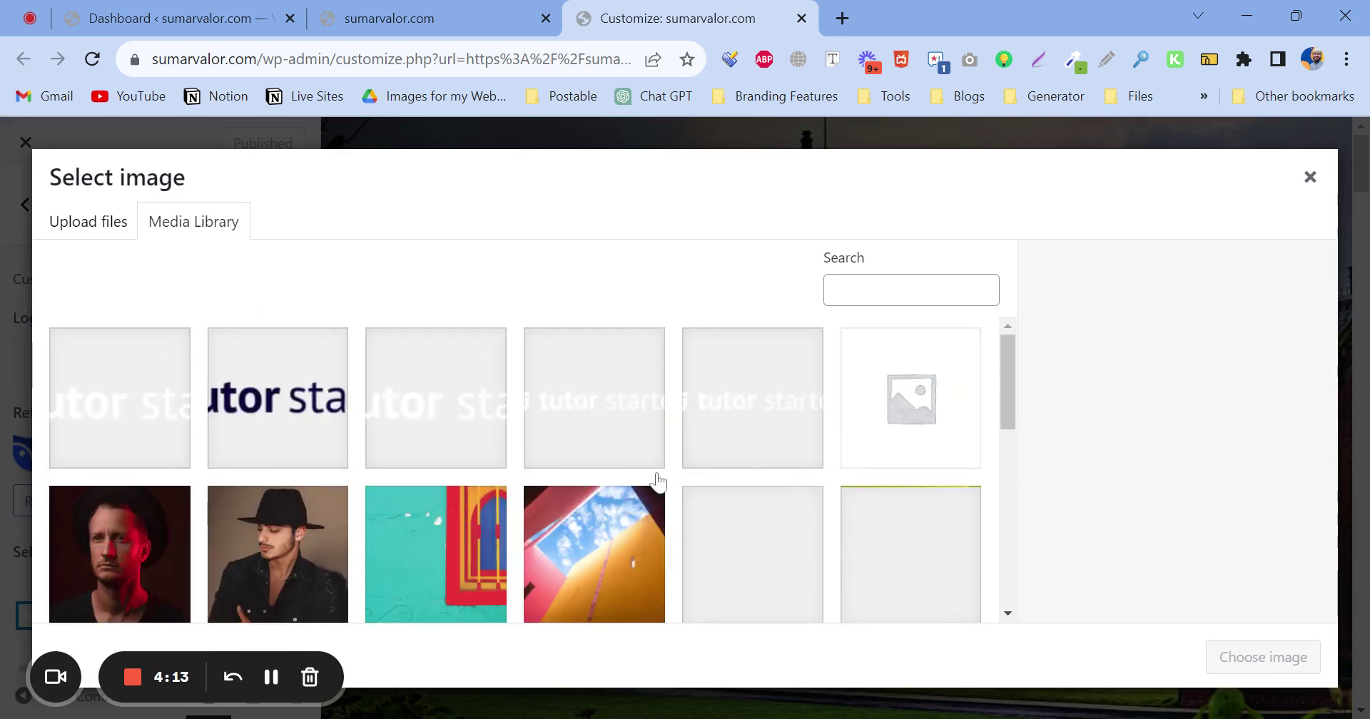
scroll(657, 483, "down", 10)
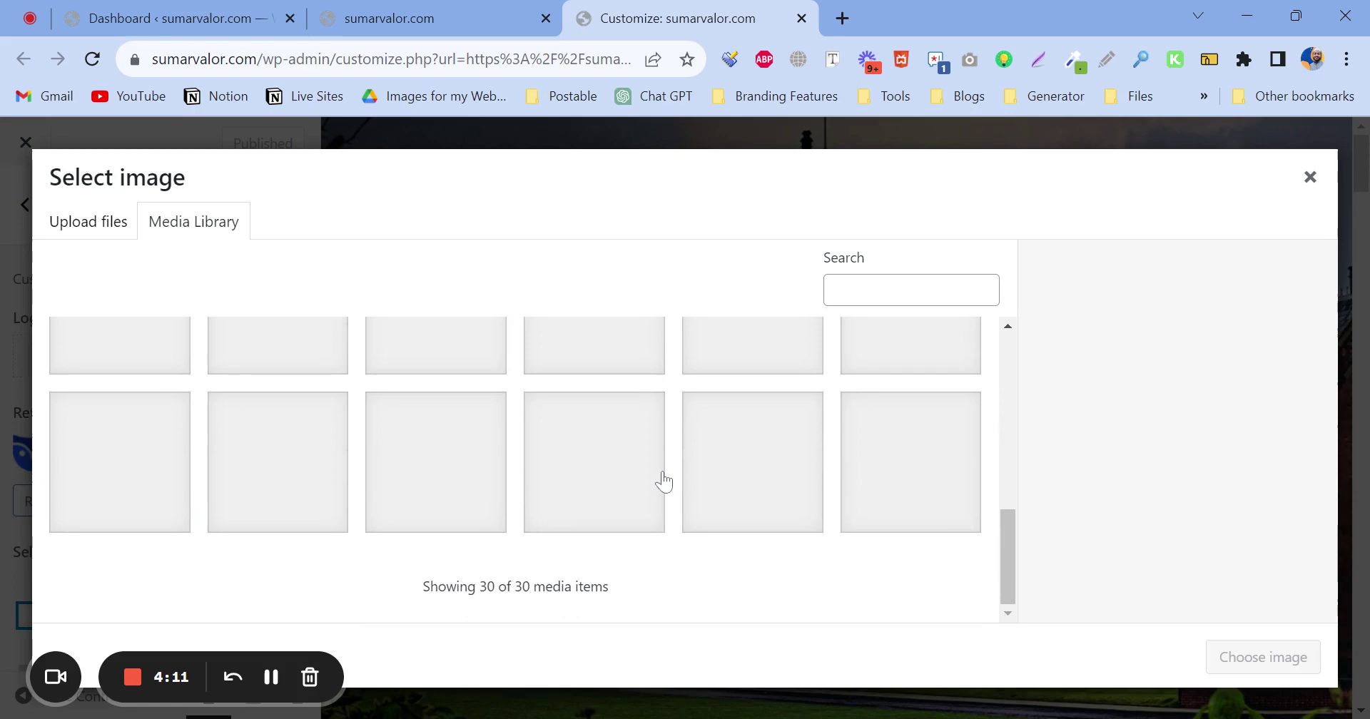
scroll(666, 486, "up", 10)
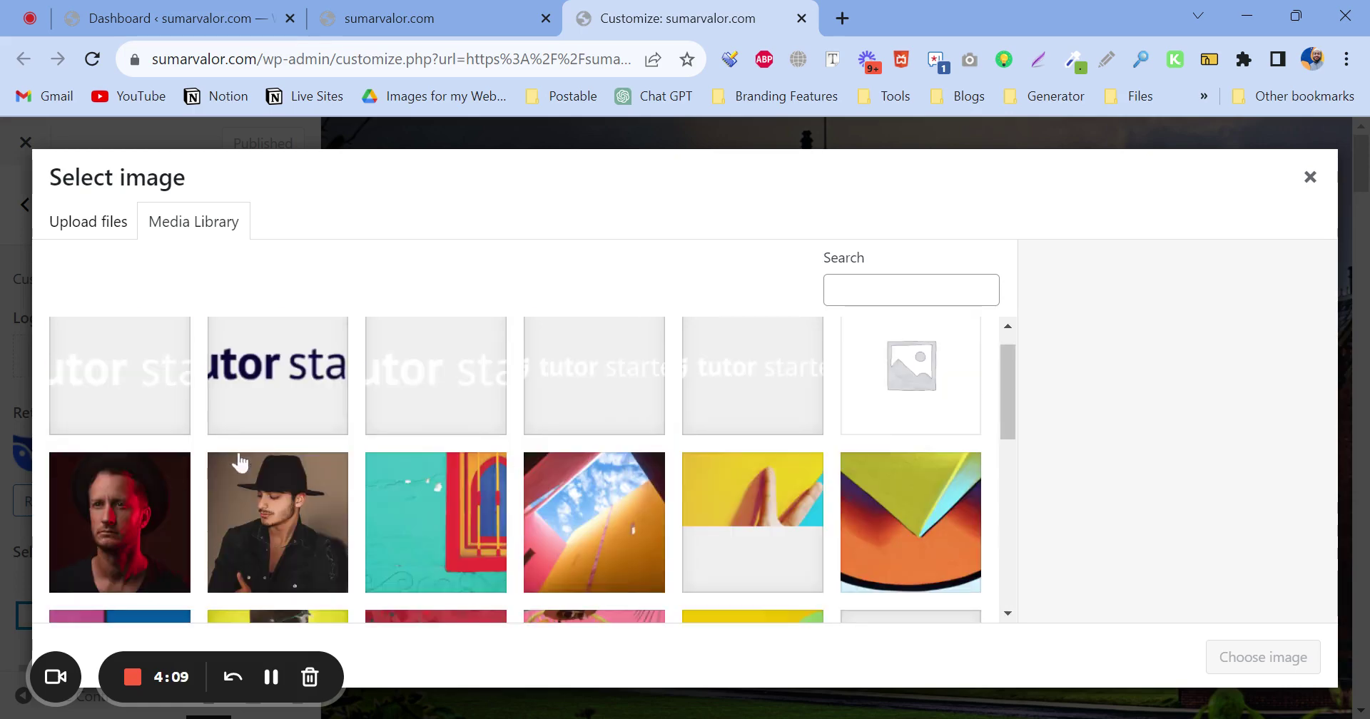
scroll(885, 546, "down", 5)
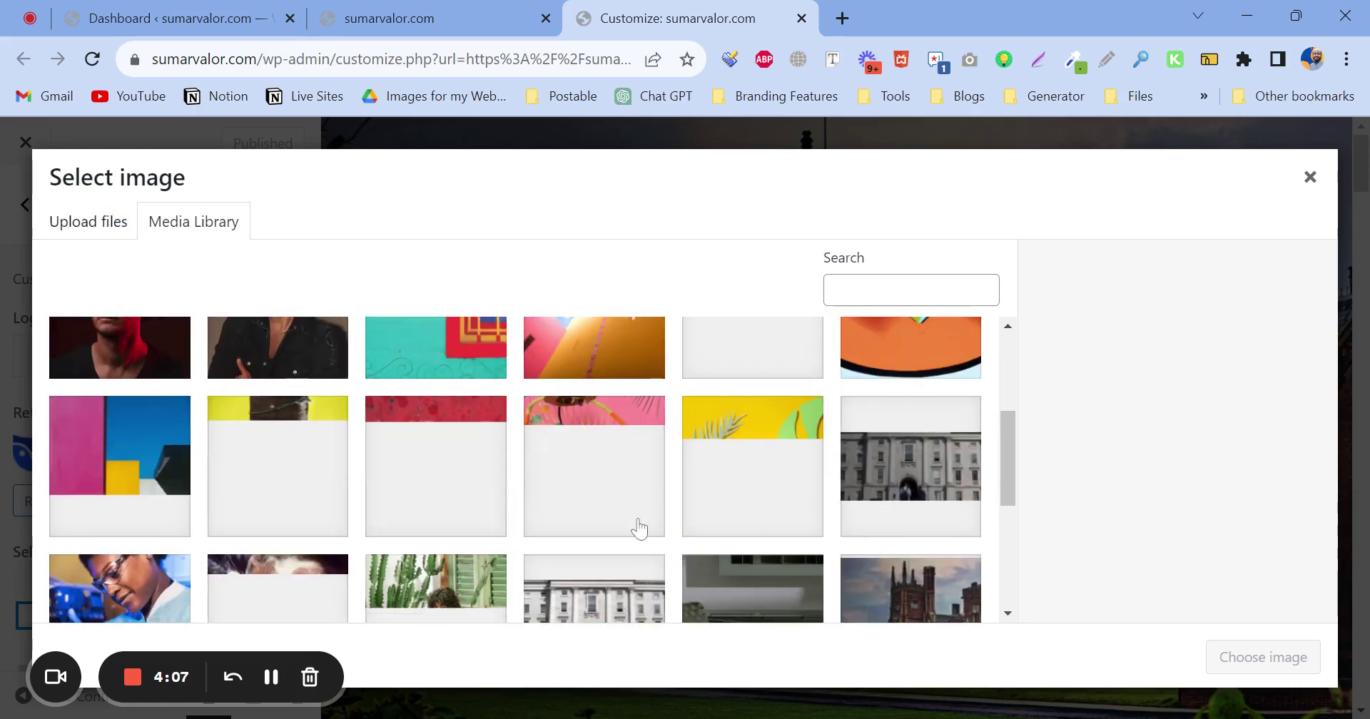
scroll(638, 528, "down", 3)
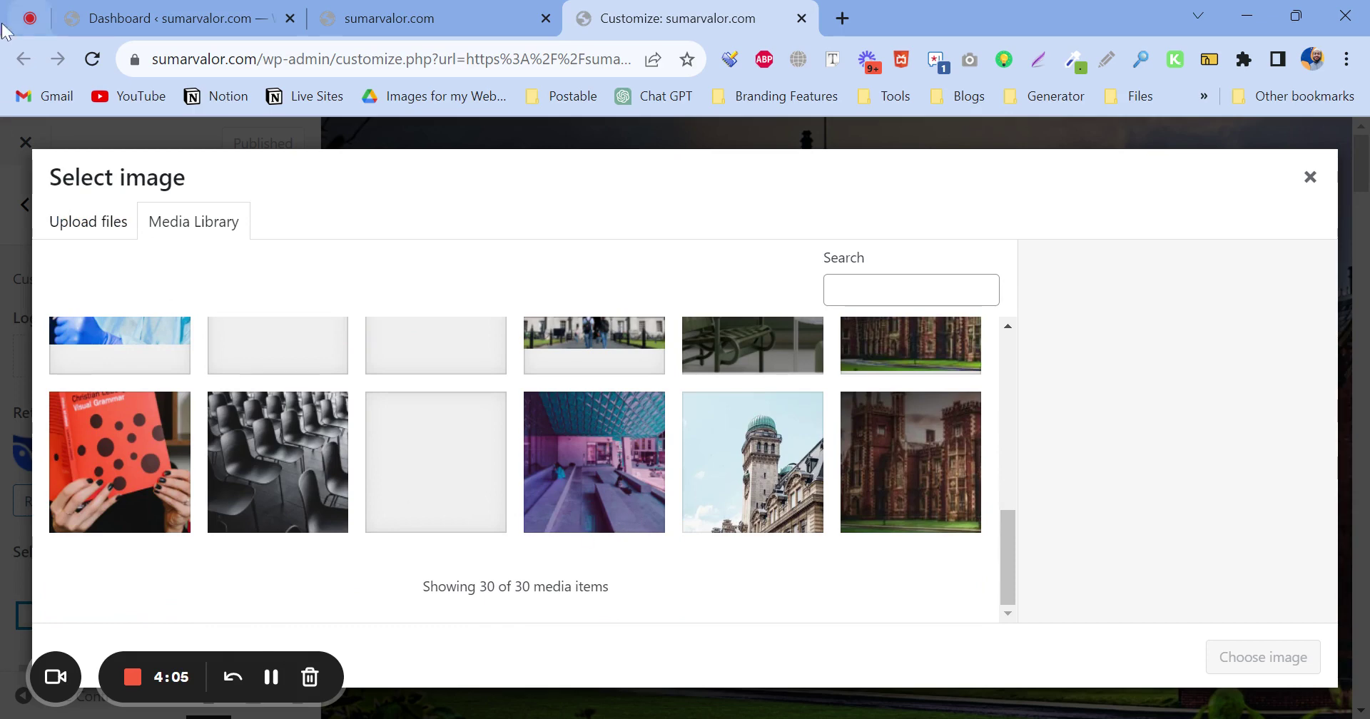
scroll(392, 438, "up", 5)
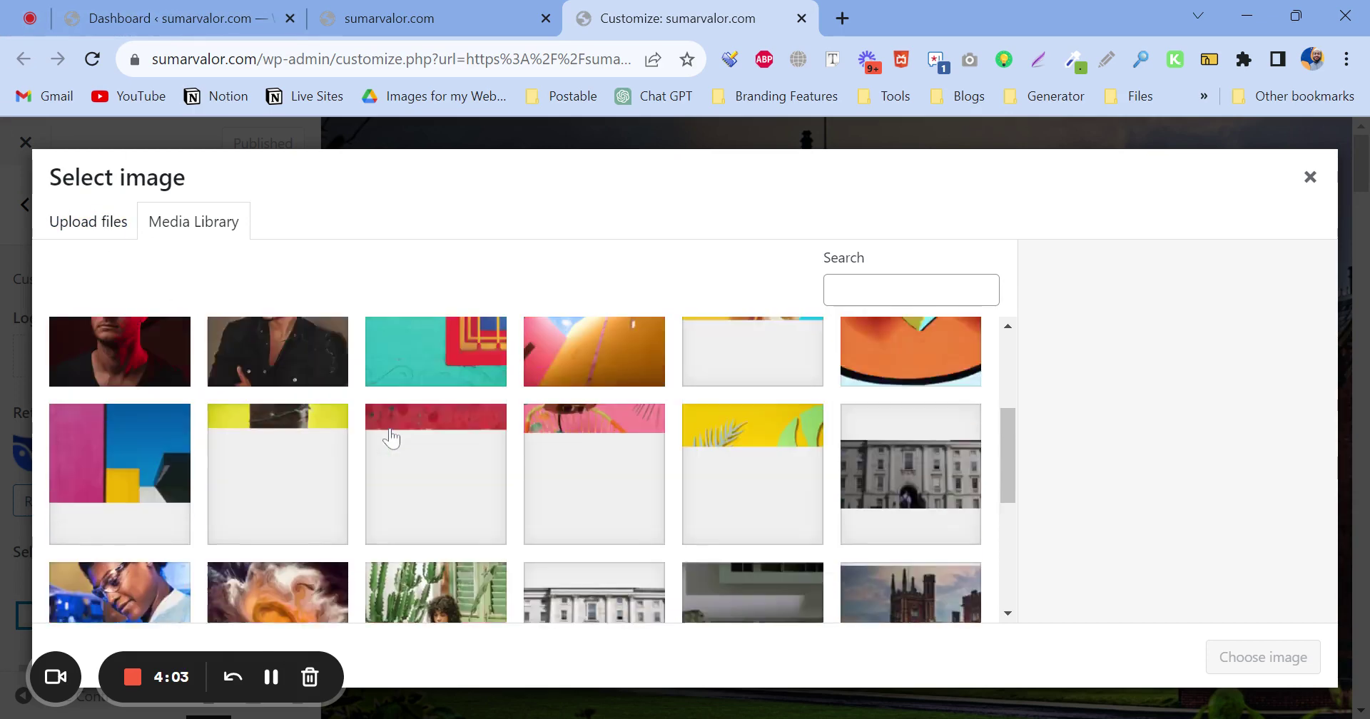
scroll(392, 438, "up", 2)
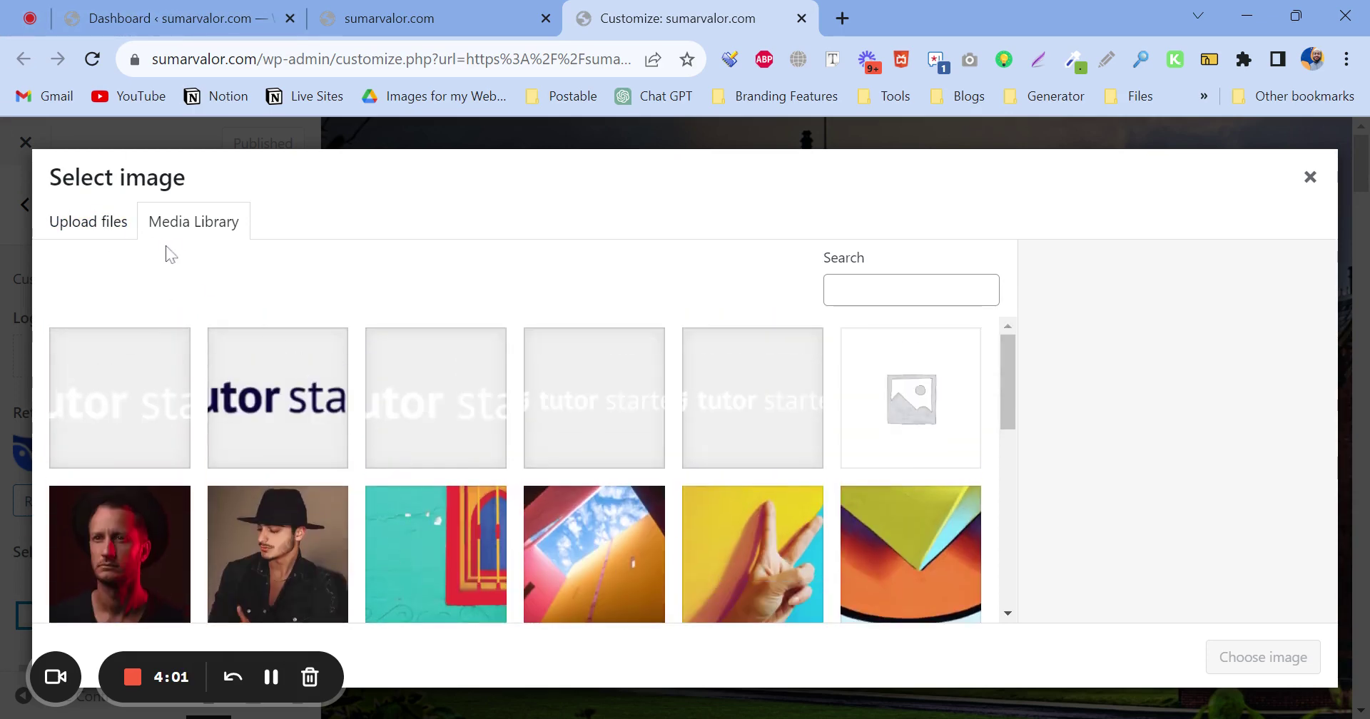
Upload Sumar-Valor-01.png to the Media Library through the Upload files tab.
left_click(126, 226)
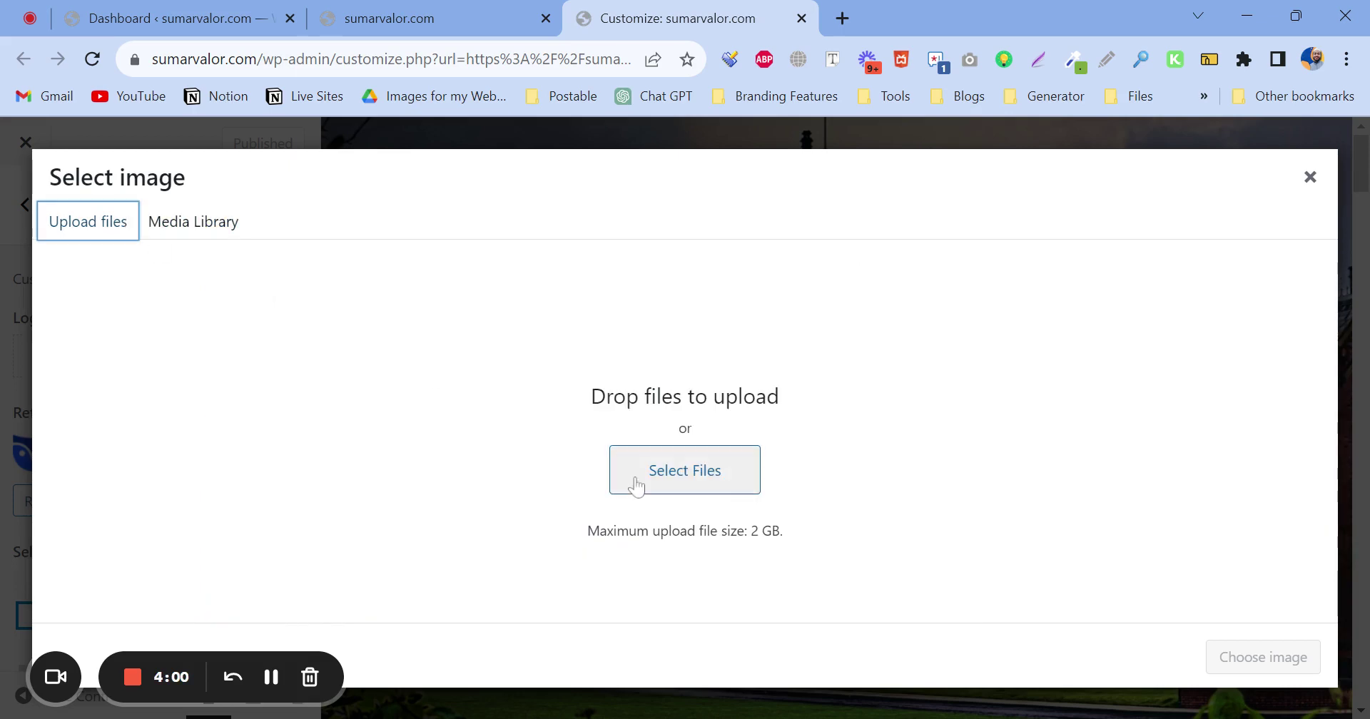
left_click(721, 492)
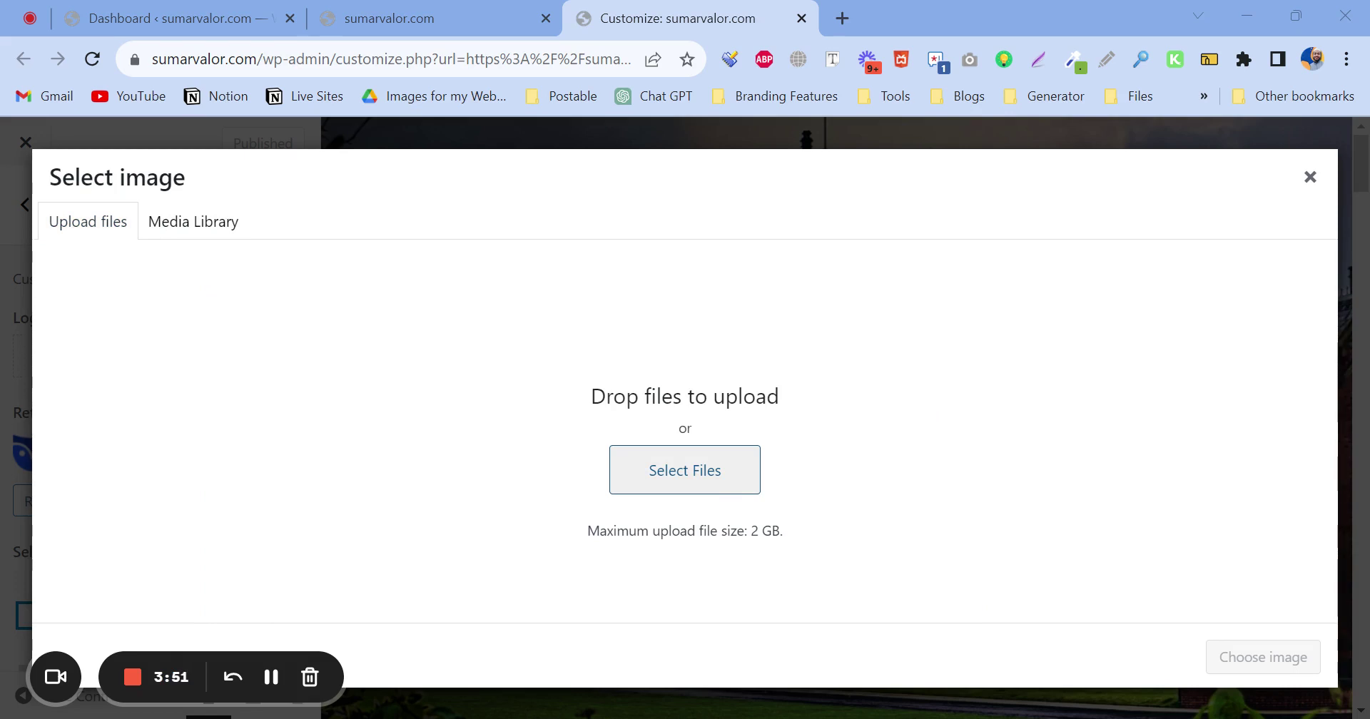
key("Return")
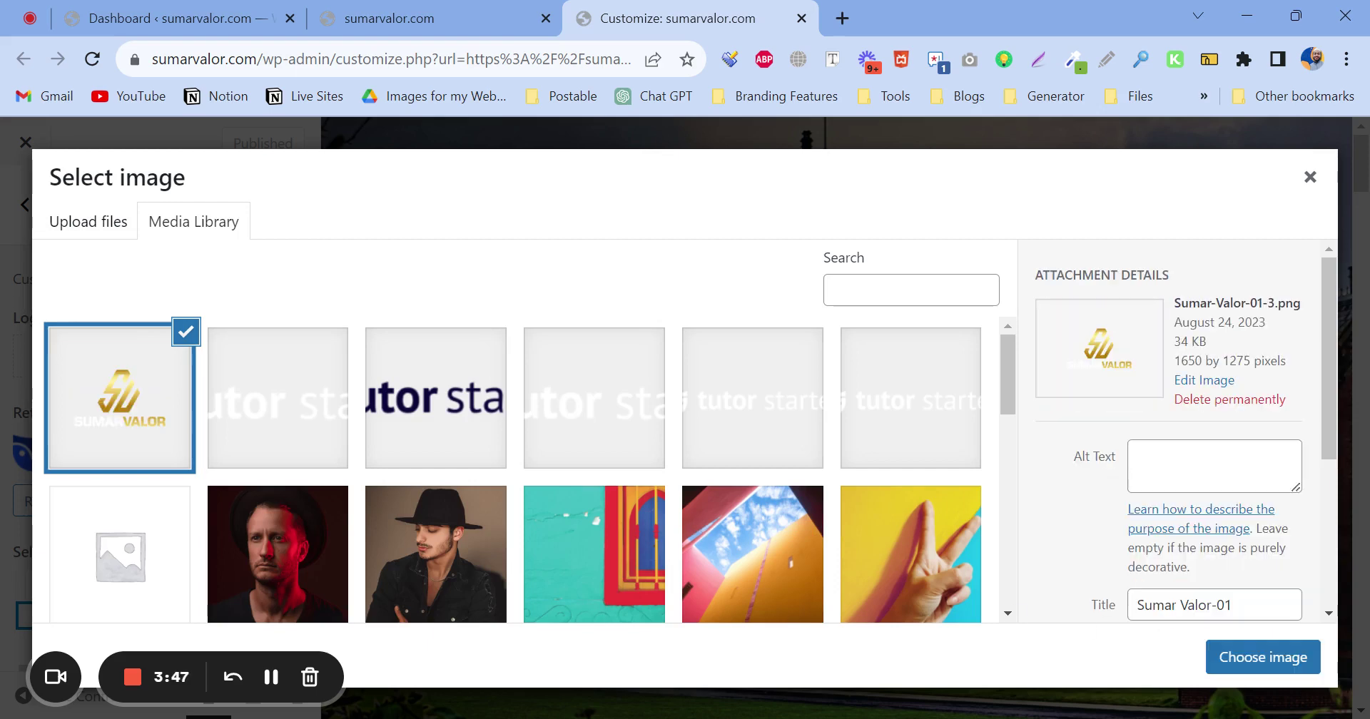
scroll(1111, 555, "down", 3)
scroll(1064, 569, "up", 3)
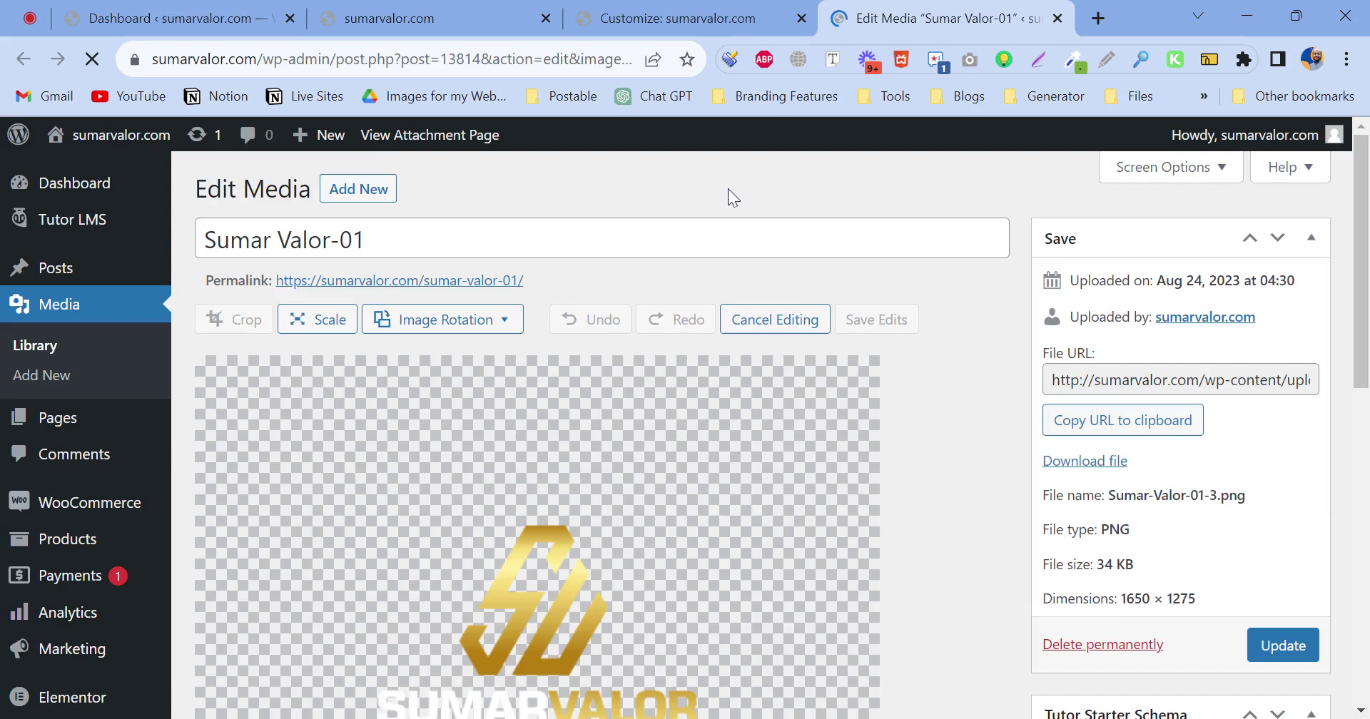
Review the Sumar Valor logo's Edit Media page, where a 904 × 605 version now exists.
scroll(442, 299, "down", 1)
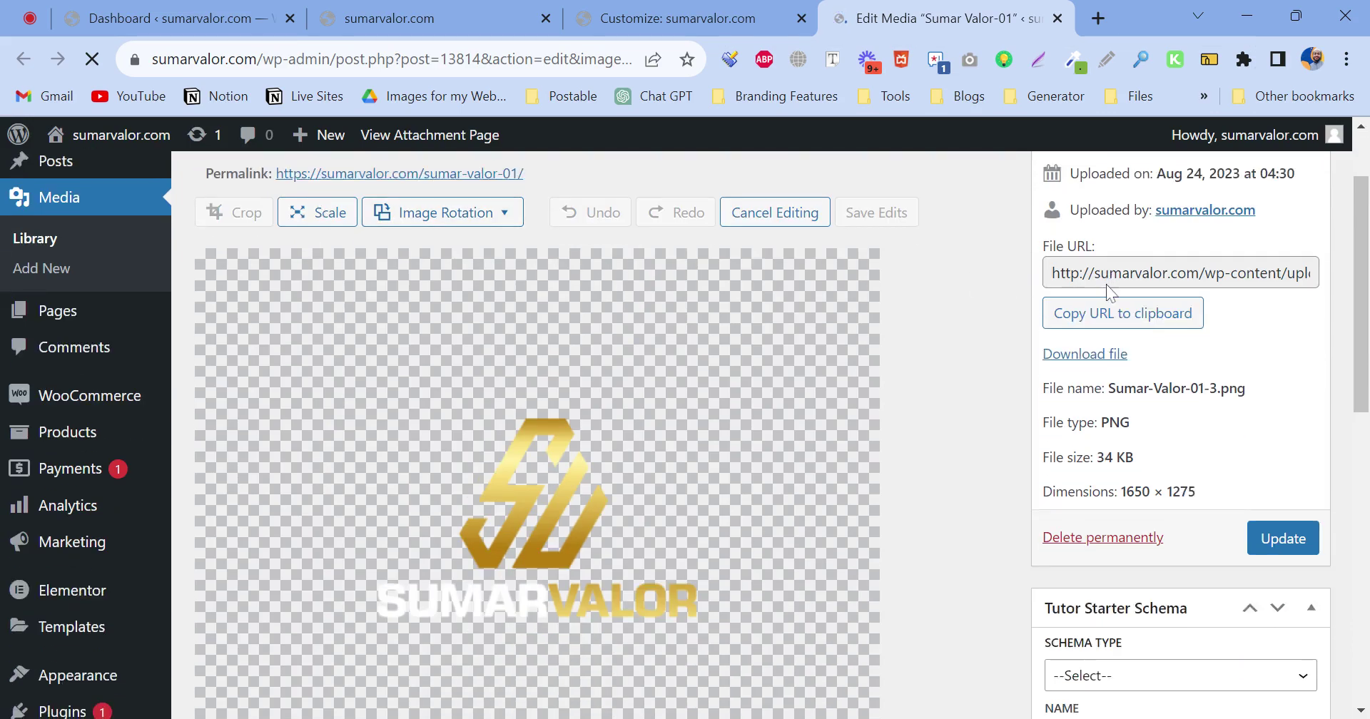
scroll(738, 349, "down", 5)
scroll(535, 539, "up", 5)
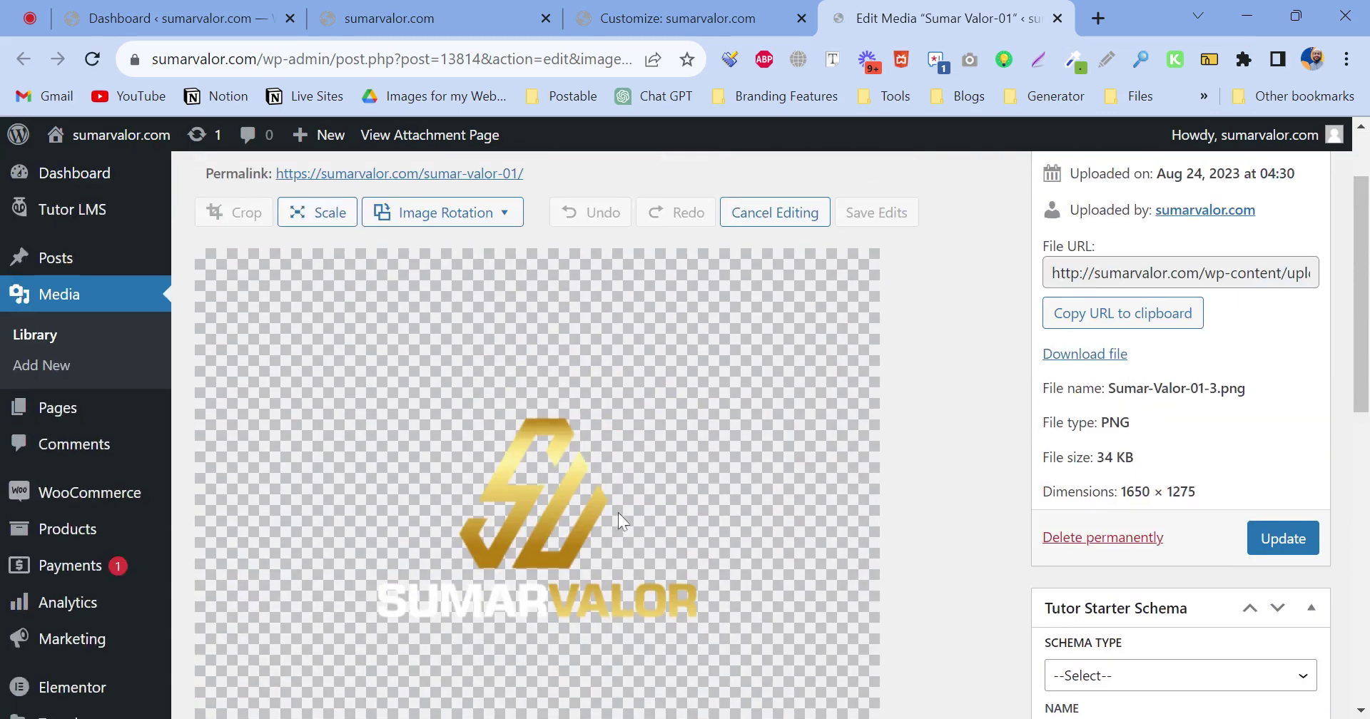
scroll(618, 512, "down", 3)
scroll(1071, 515, "up", 5)
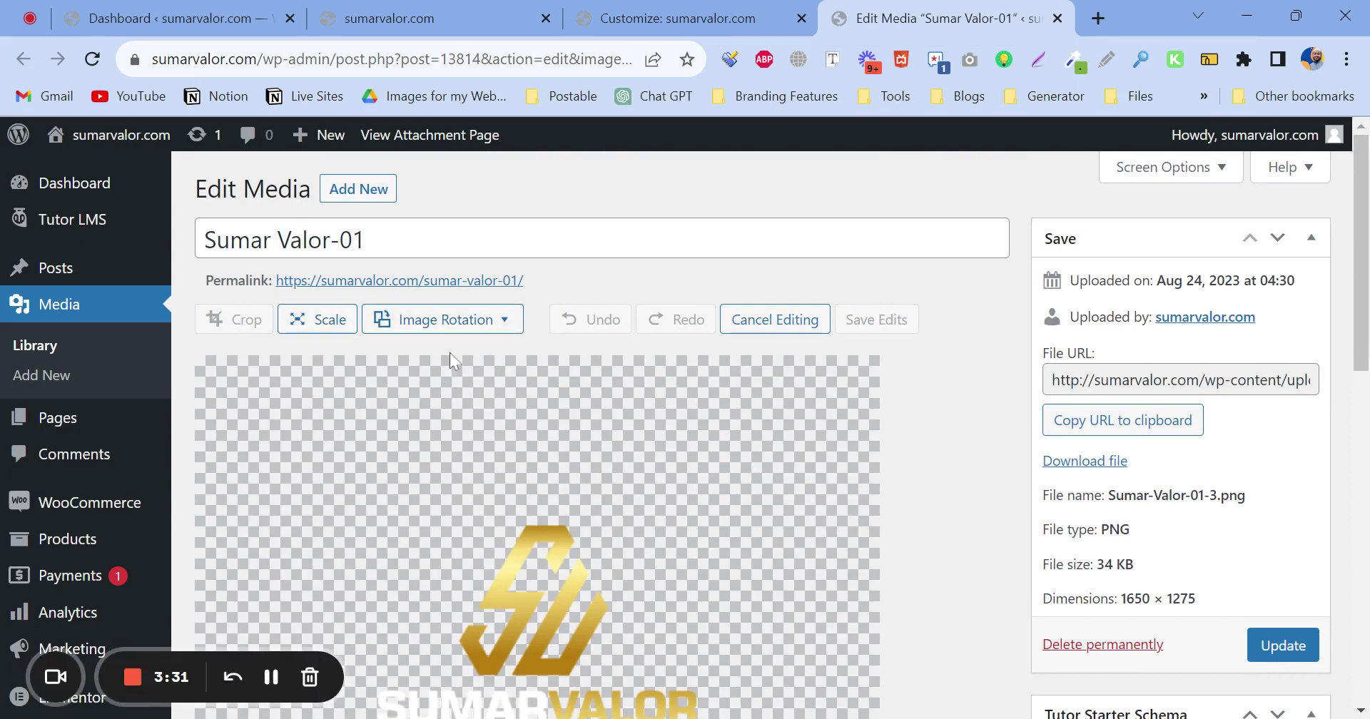
scroll(740, 504, "down", 9)
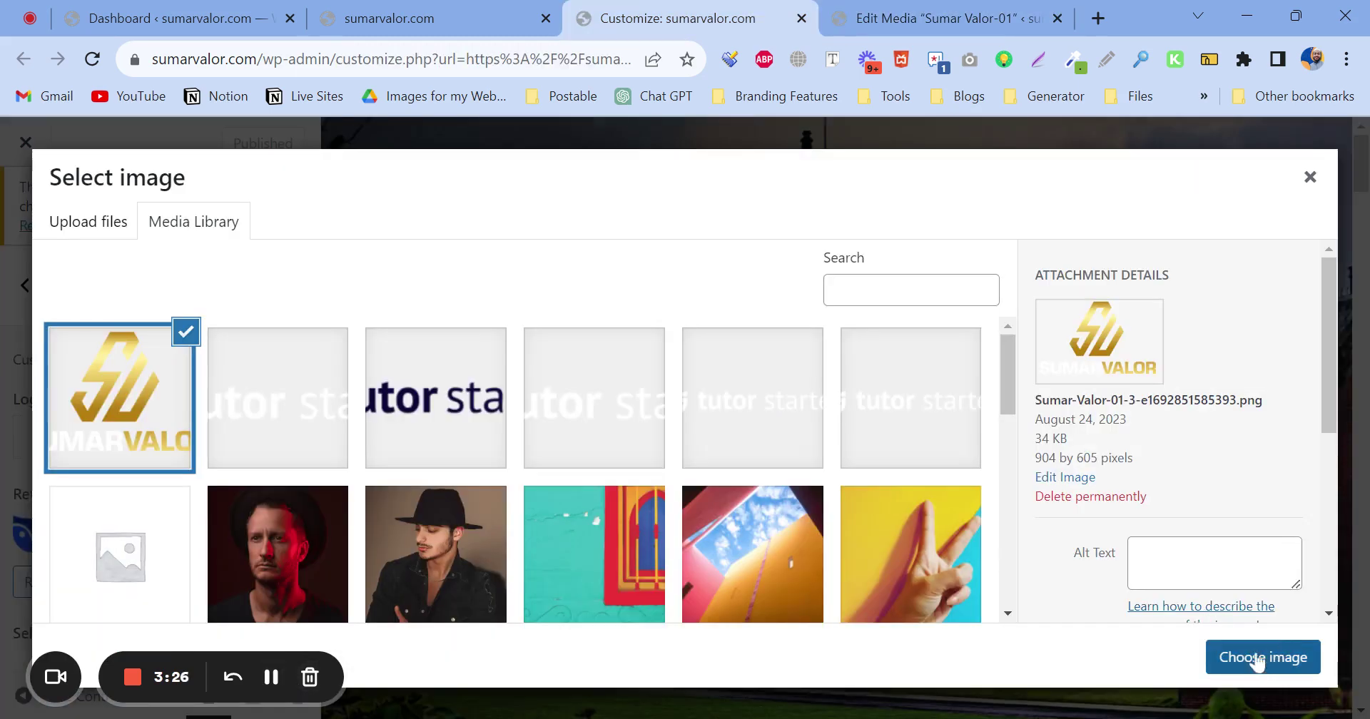
Apply the selected gold Sumar Valor image as the Retina Logo with Choose image.
left_click(1224, 660)
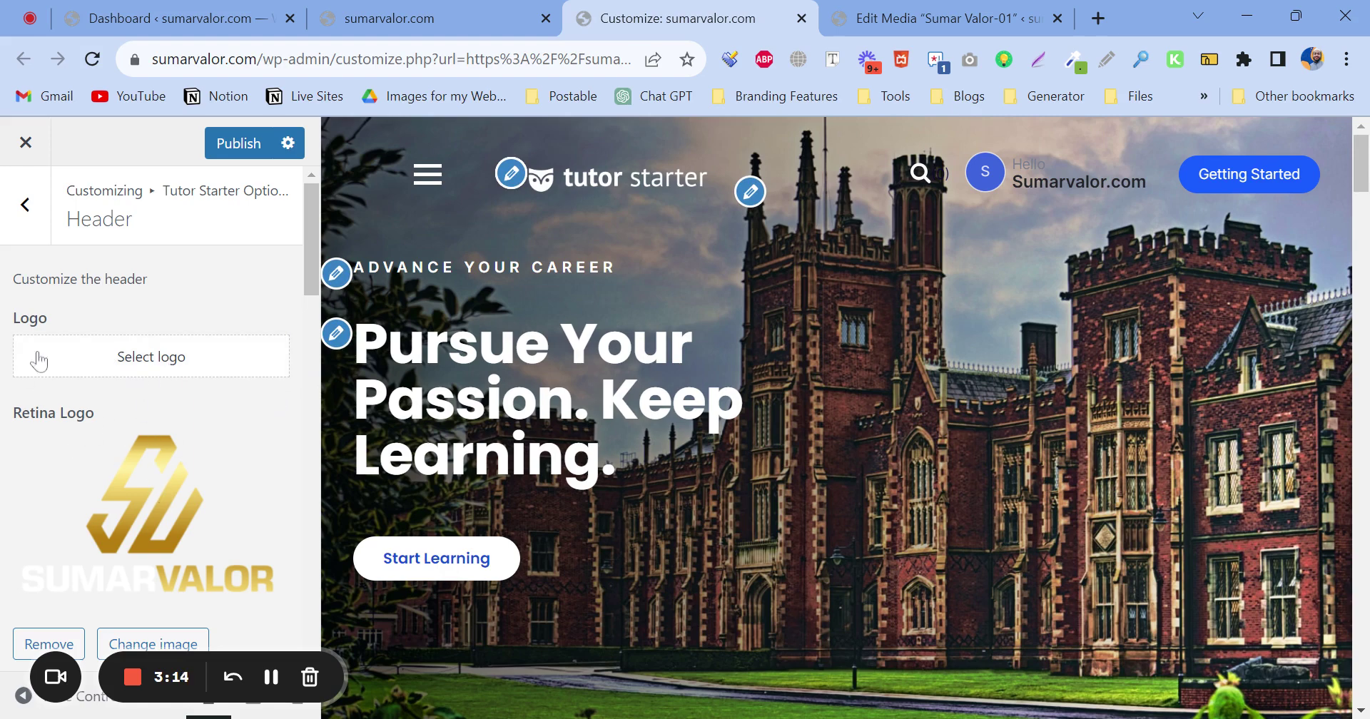
Set the Sumar Valor image as the main header Logo, skipping cropping.
left_click(178, 366)
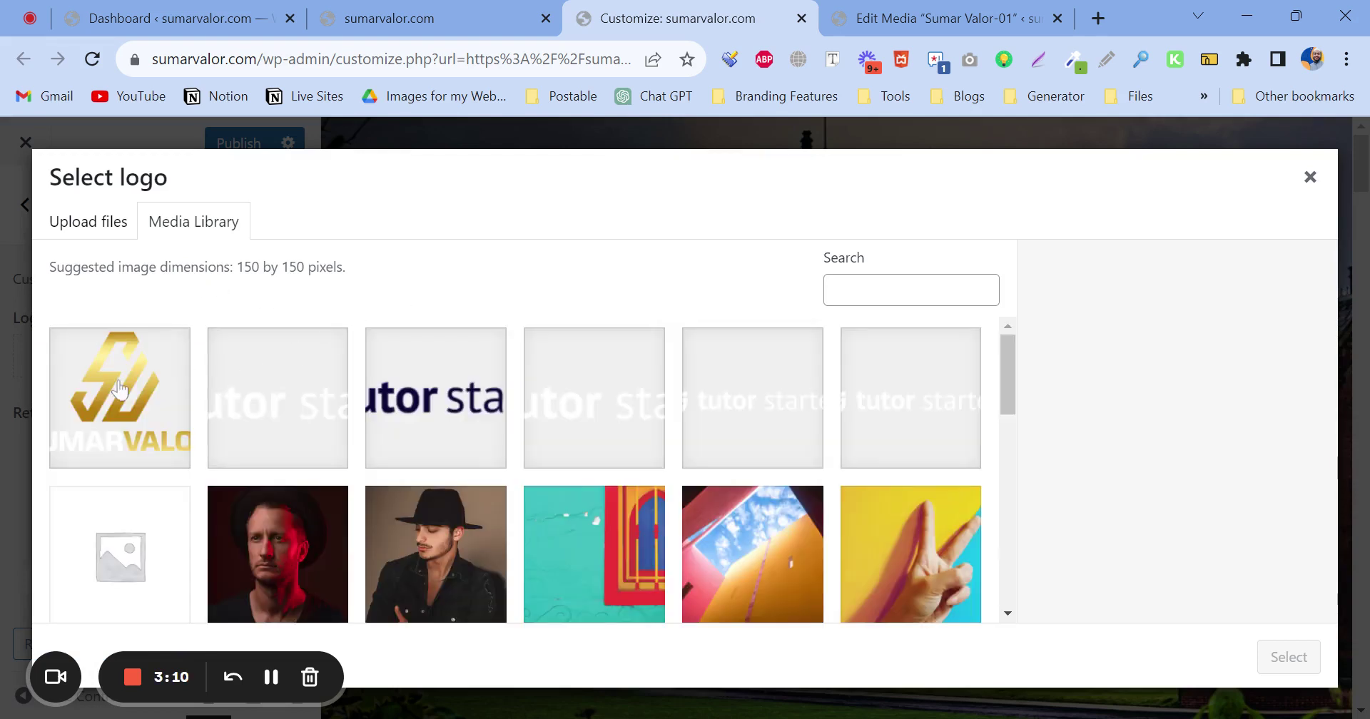
left_click(119, 389)
left_click(1284, 652)
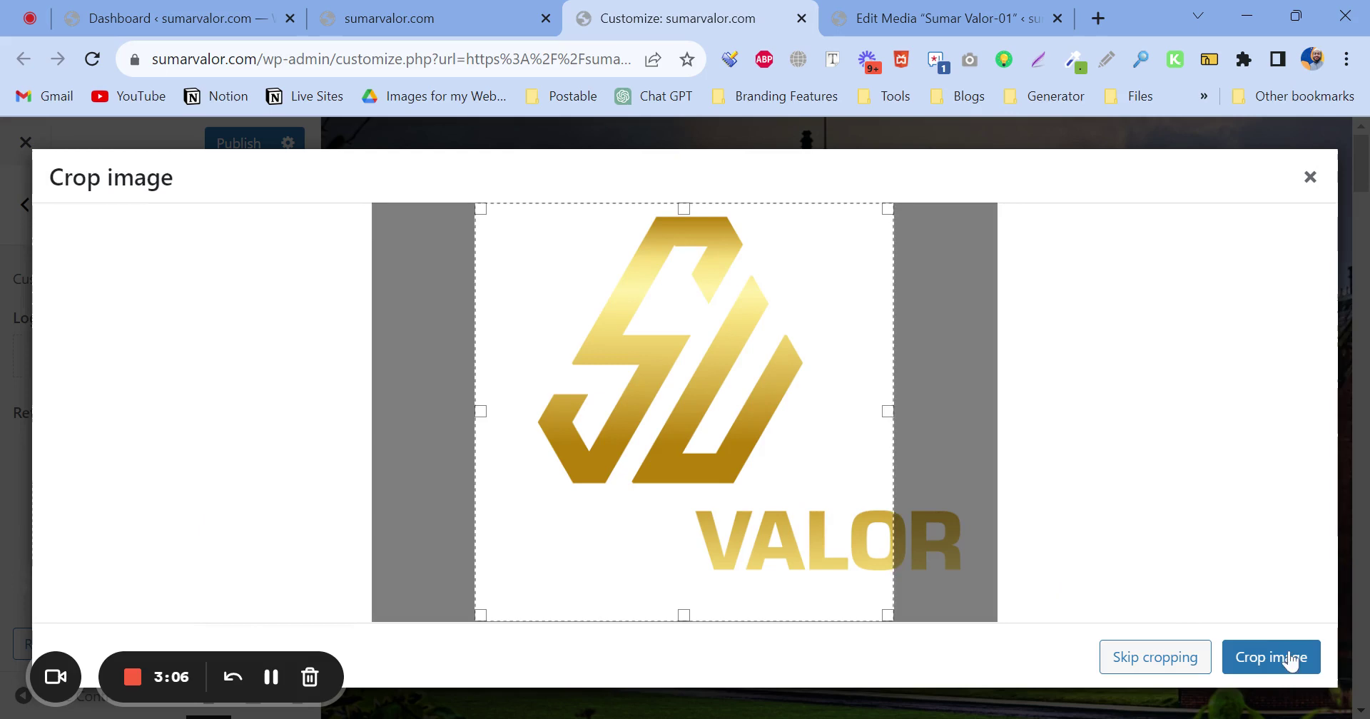
left_click(1205, 667)
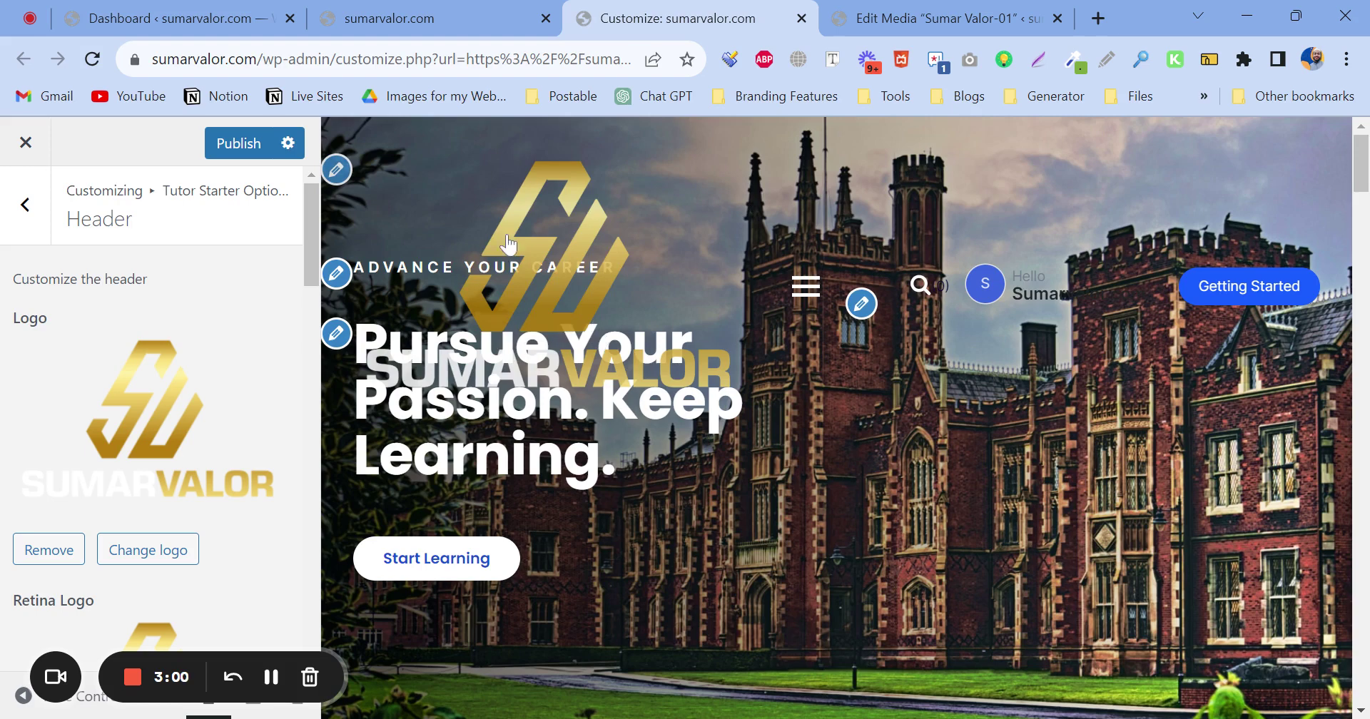
Publish the header changes and return to the live site tab.
scroll(171, 453, "down", 10)
scroll(170, 451, "up", 5)
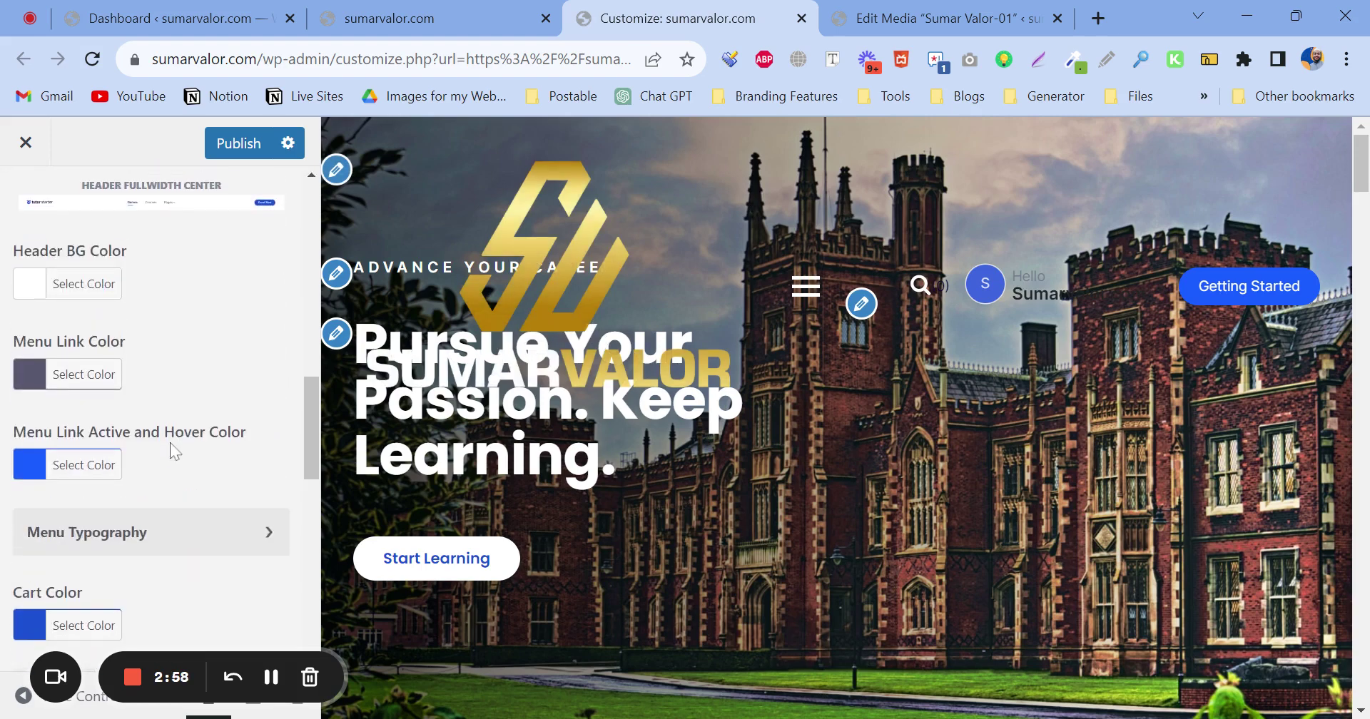
left_click(457, 20)
Reload the sumarvalor.com homepage and confirm the header still shows the tutor starter logo.
left_click(92, 58)
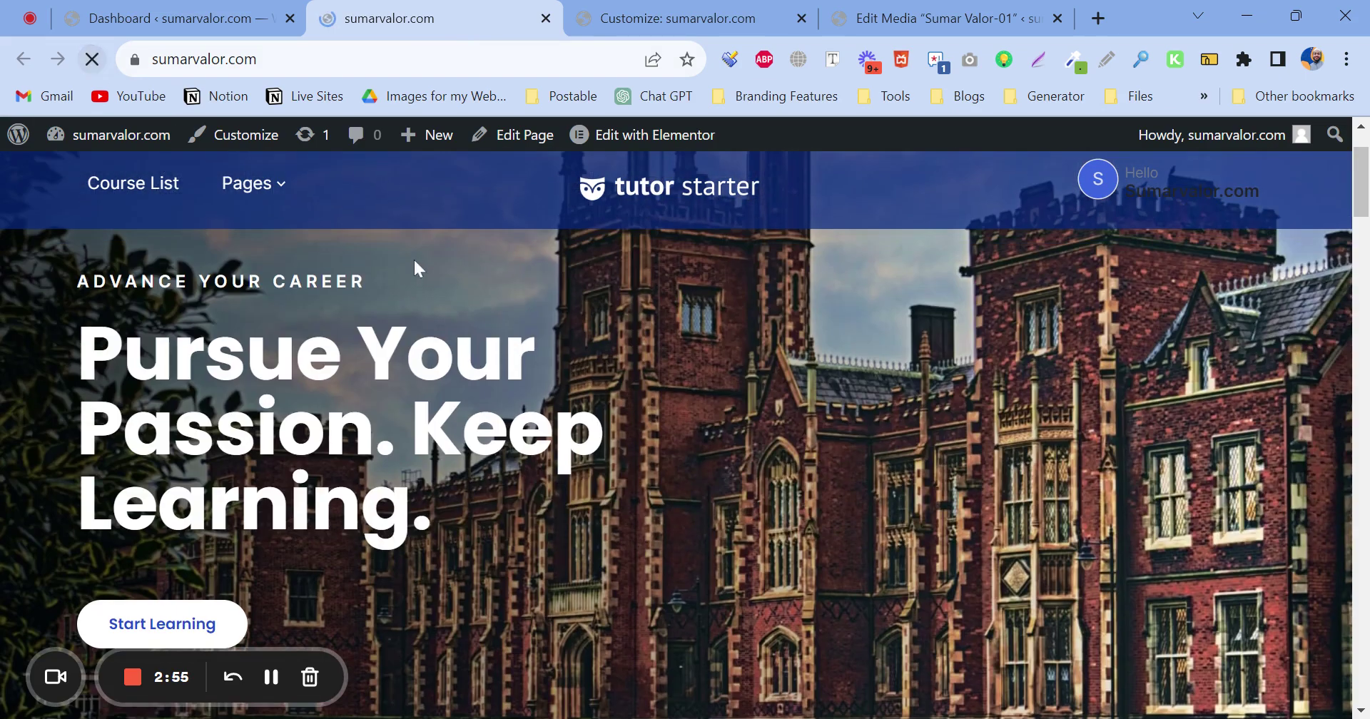
scroll(619, 399, "up", 5)
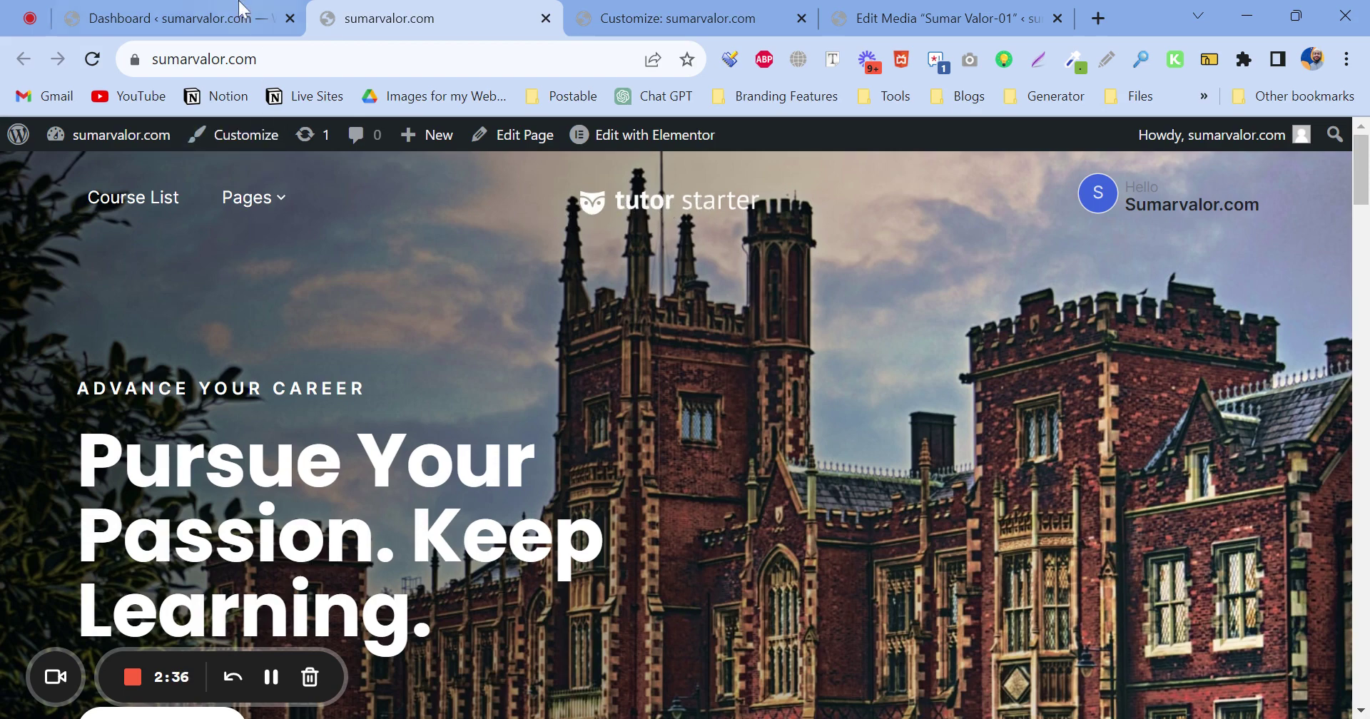
Return to the WordPress dashboard and go to Plugins > Add New.
left_click(179, 17)
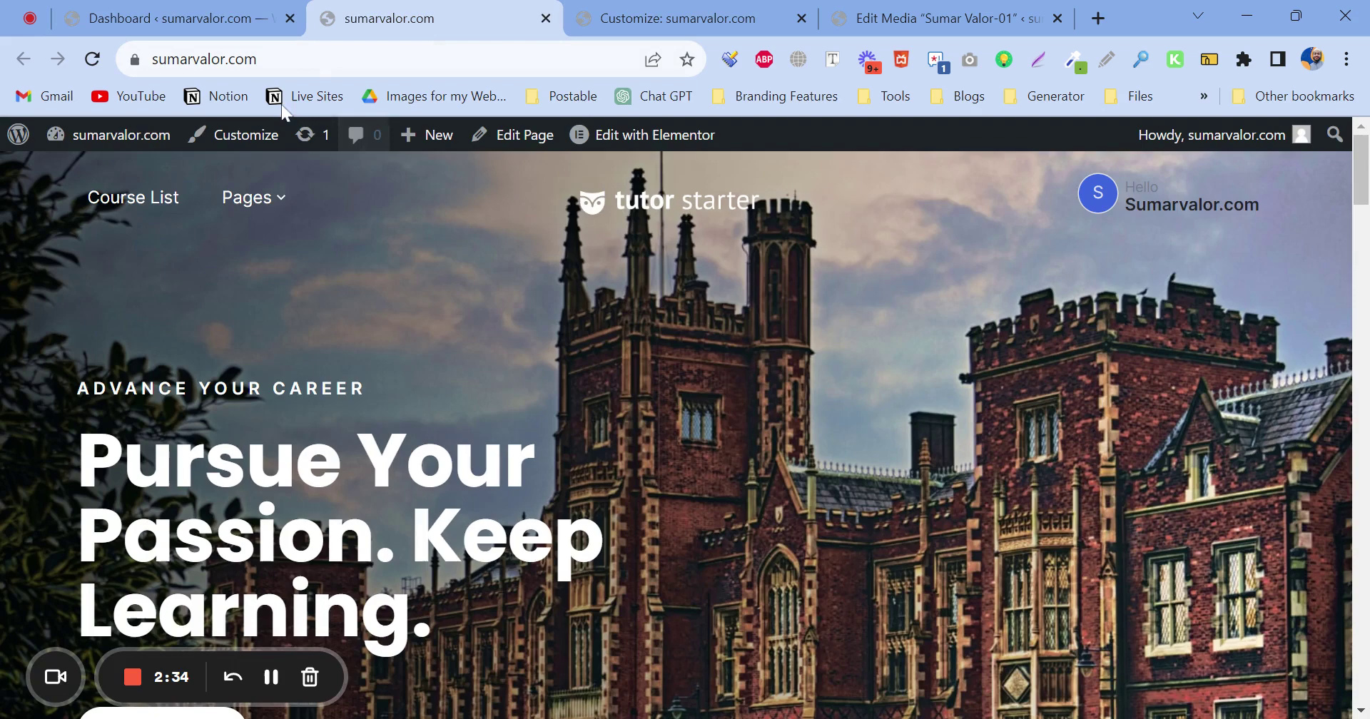
left_click(162, 15)
scroll(42, 537, "down", 1)
scroll(43, 536, "down", 10)
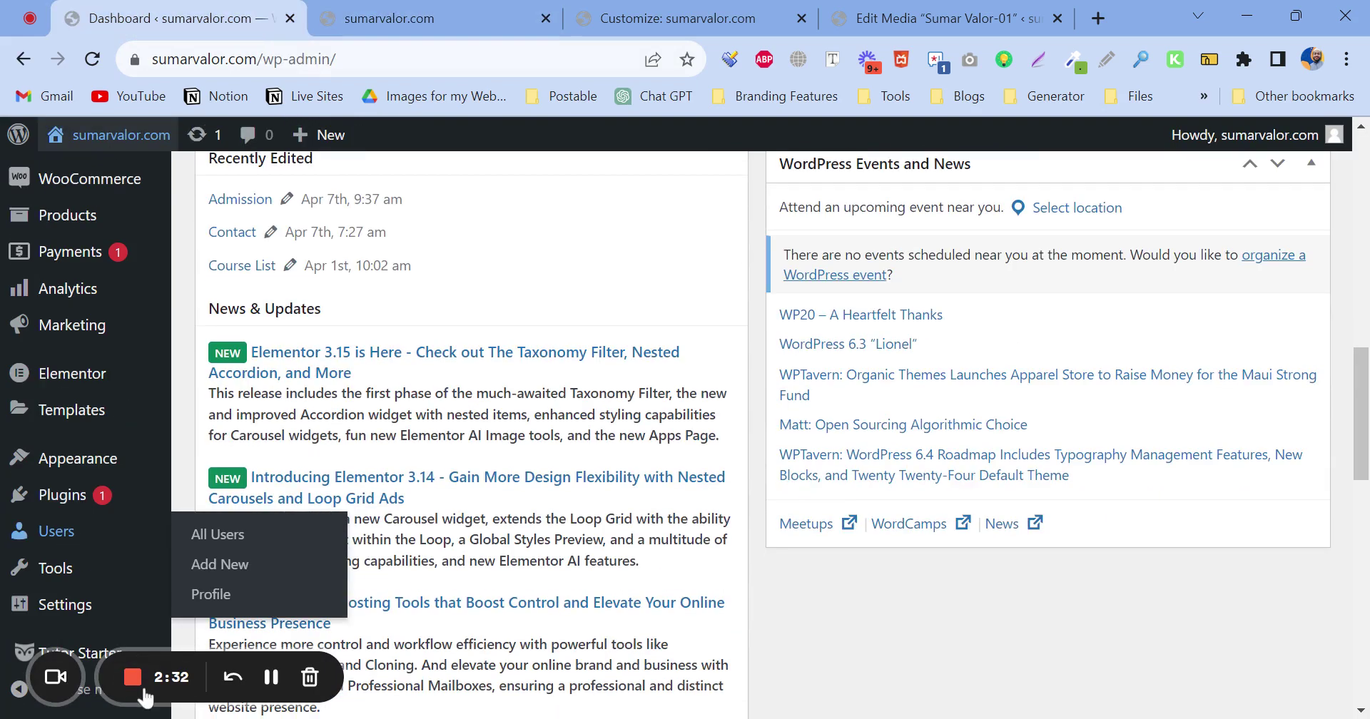
scroll(91, 526, "down", 5)
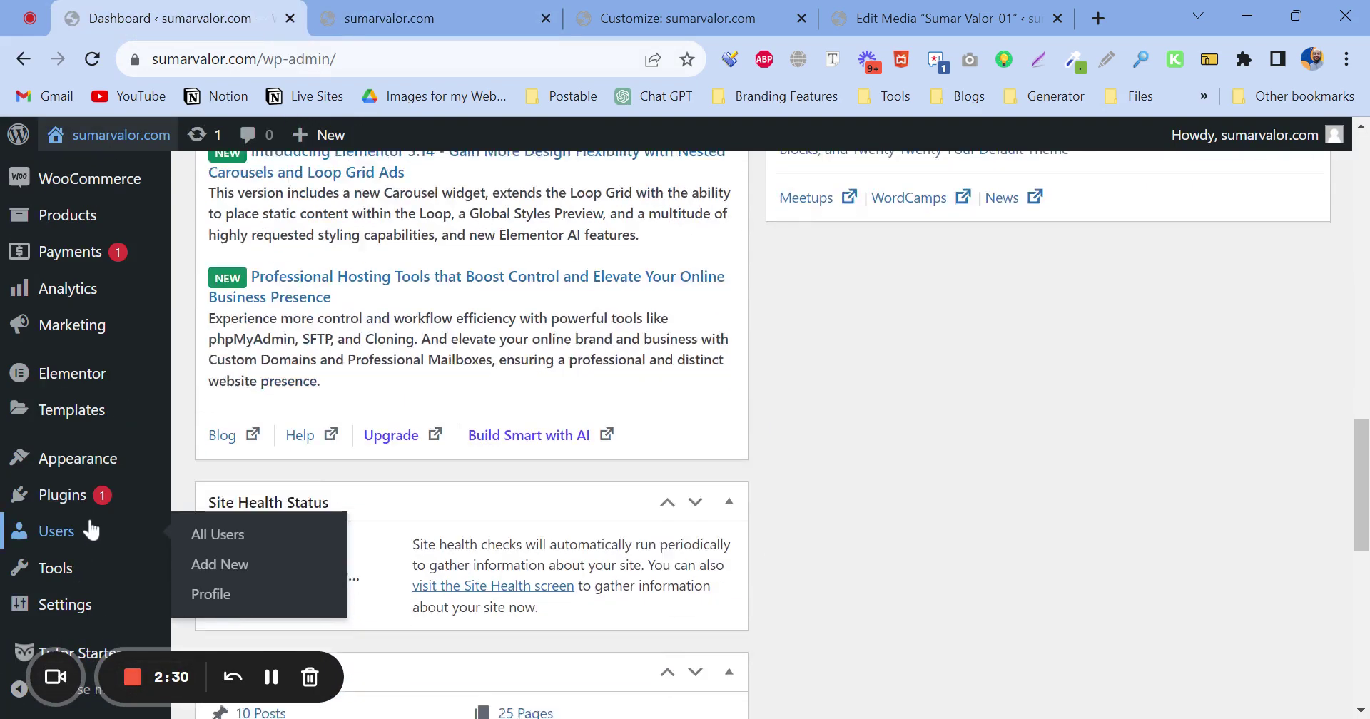
mouse_move(72, 495)
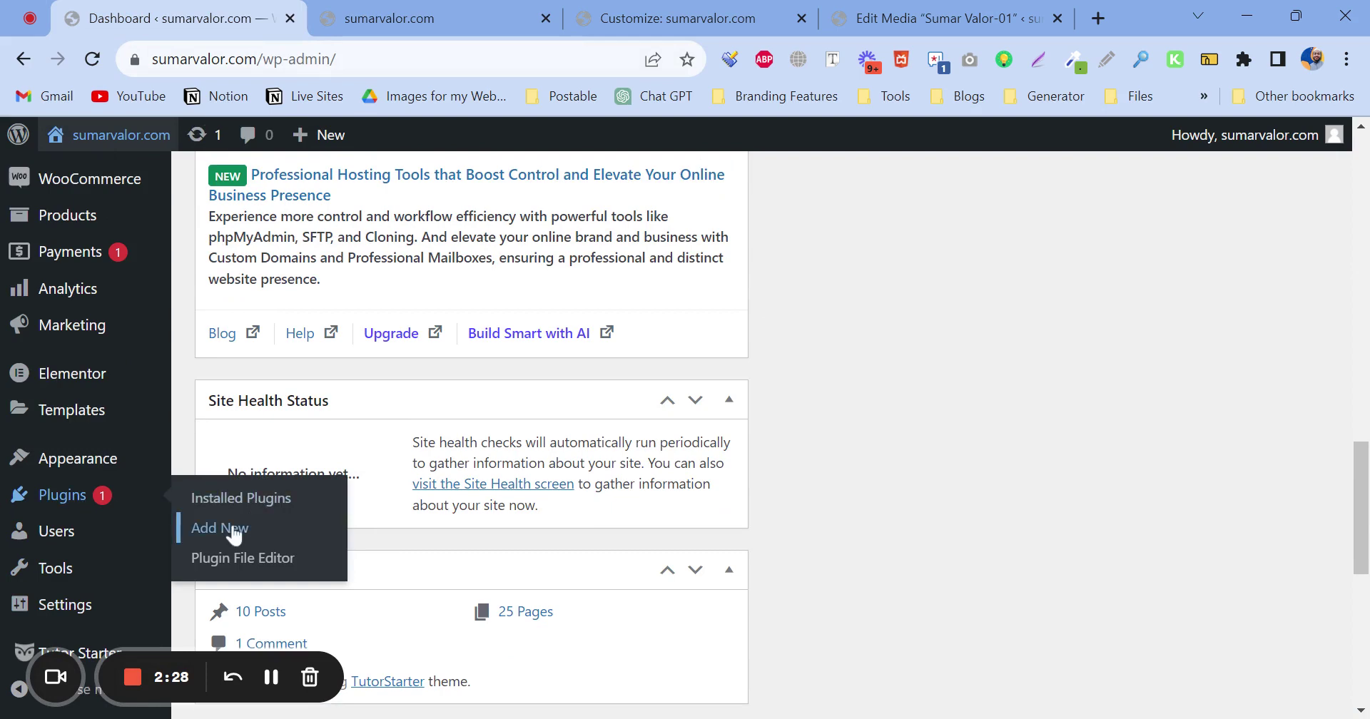
left_click(200, 530)
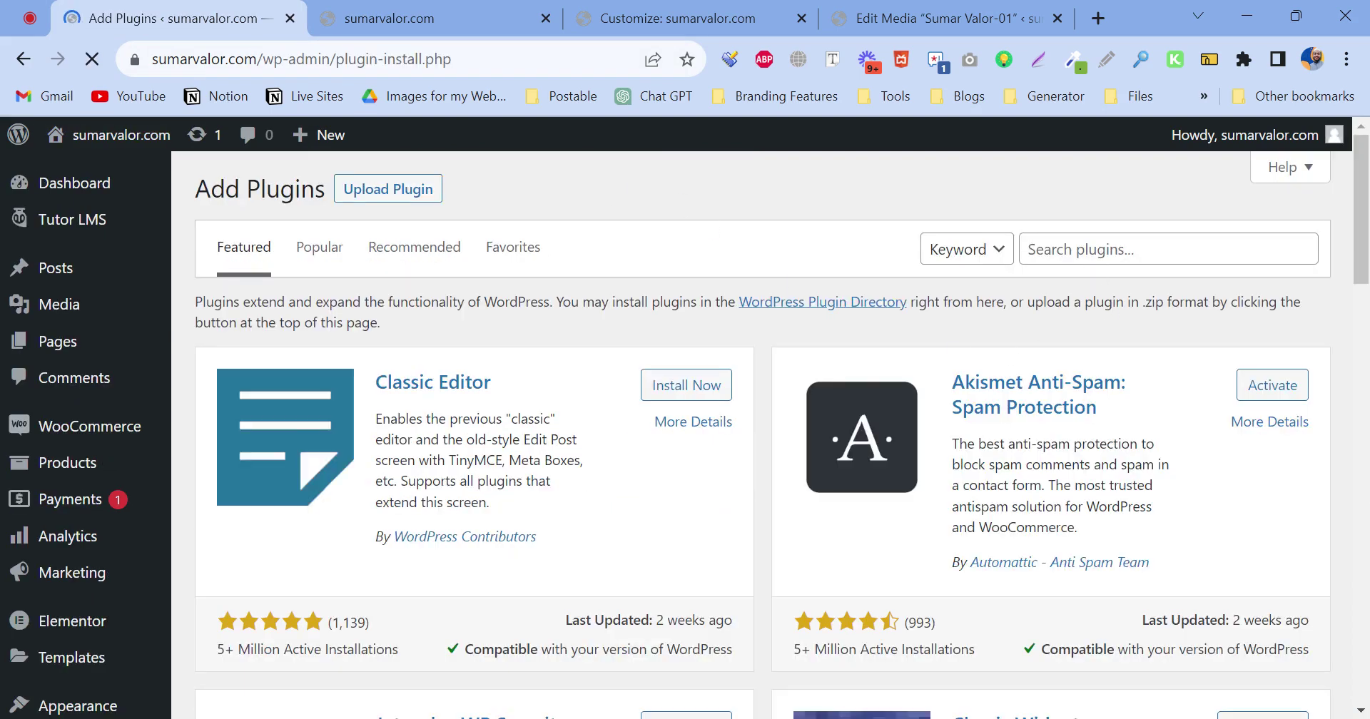
Search for wpcode, then install and activate WPCode – Insert Headers and Footers.
left_click(1168, 249)
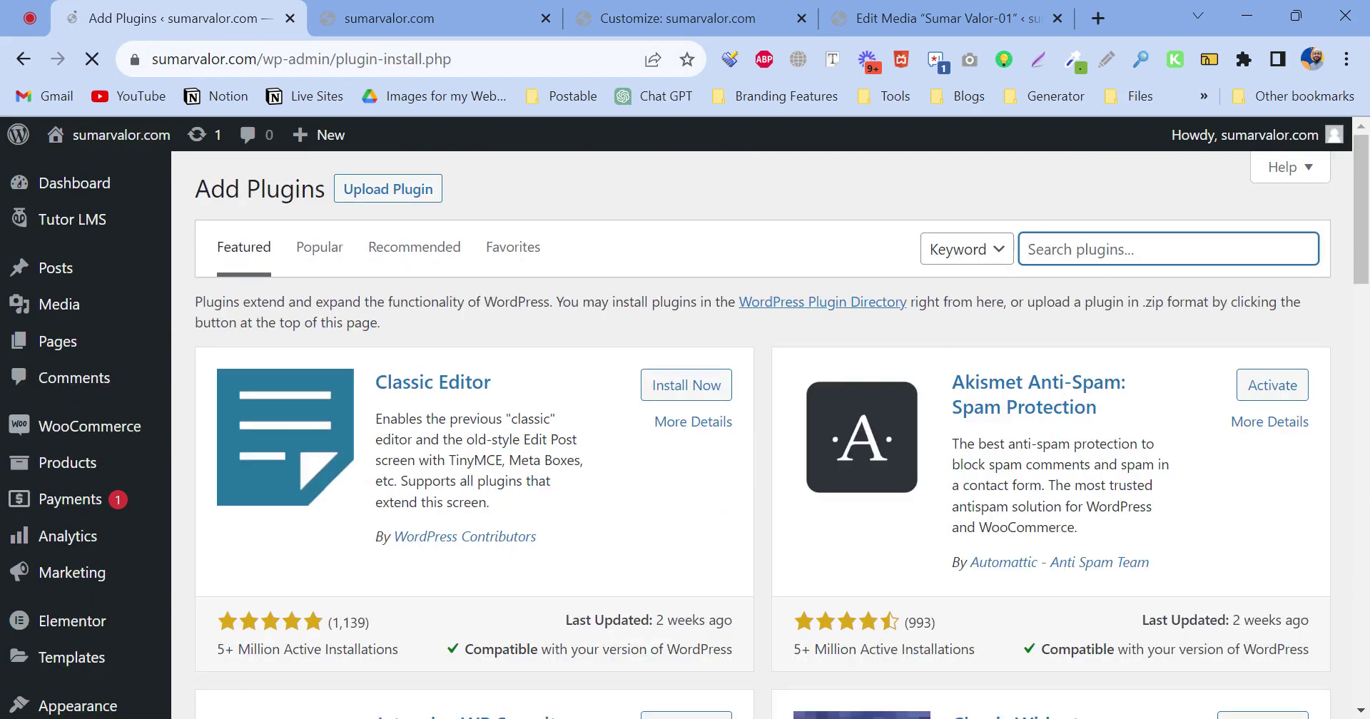
type("wp")
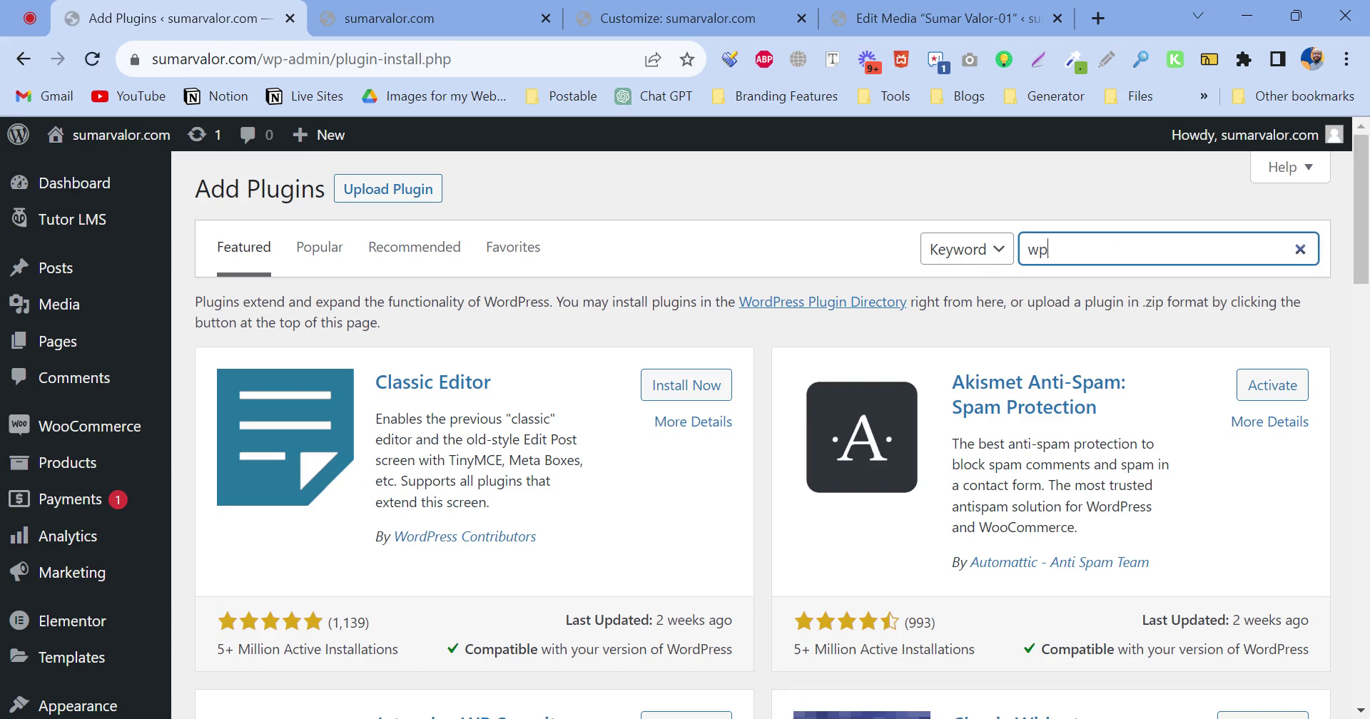
type("code")
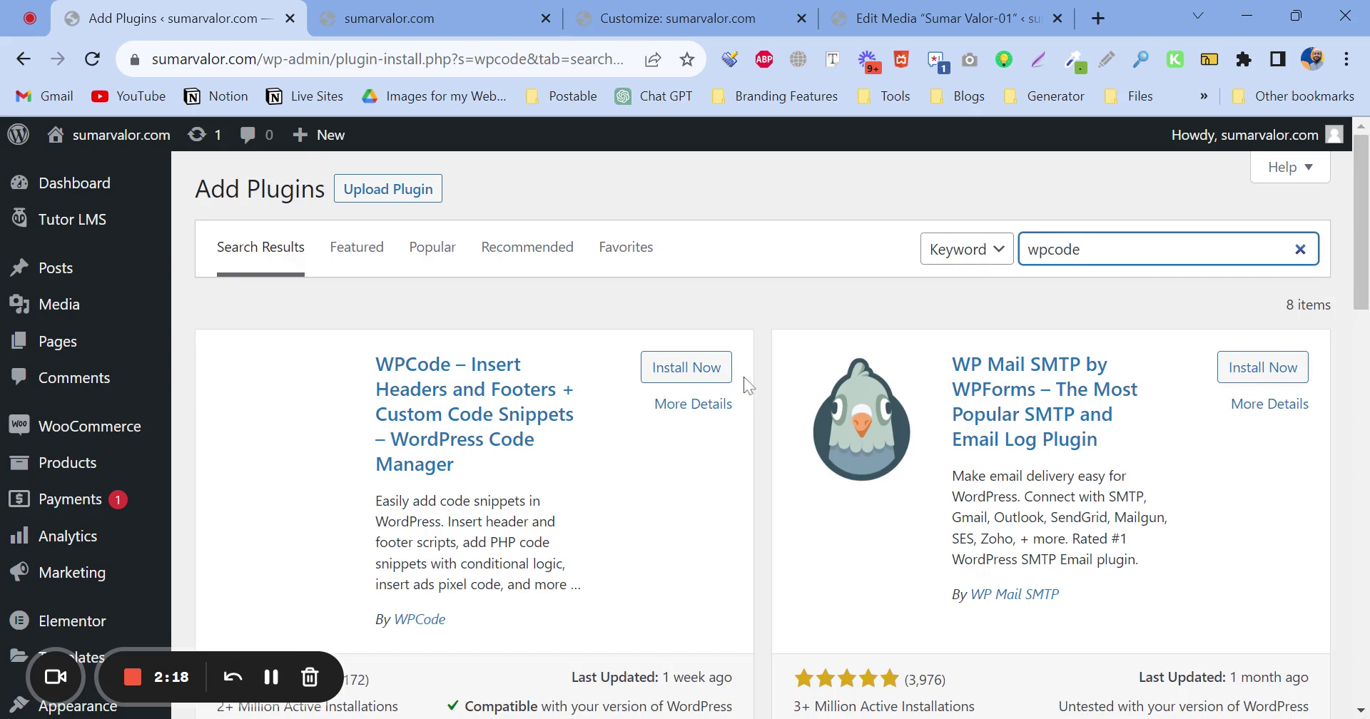
left_click(707, 378)
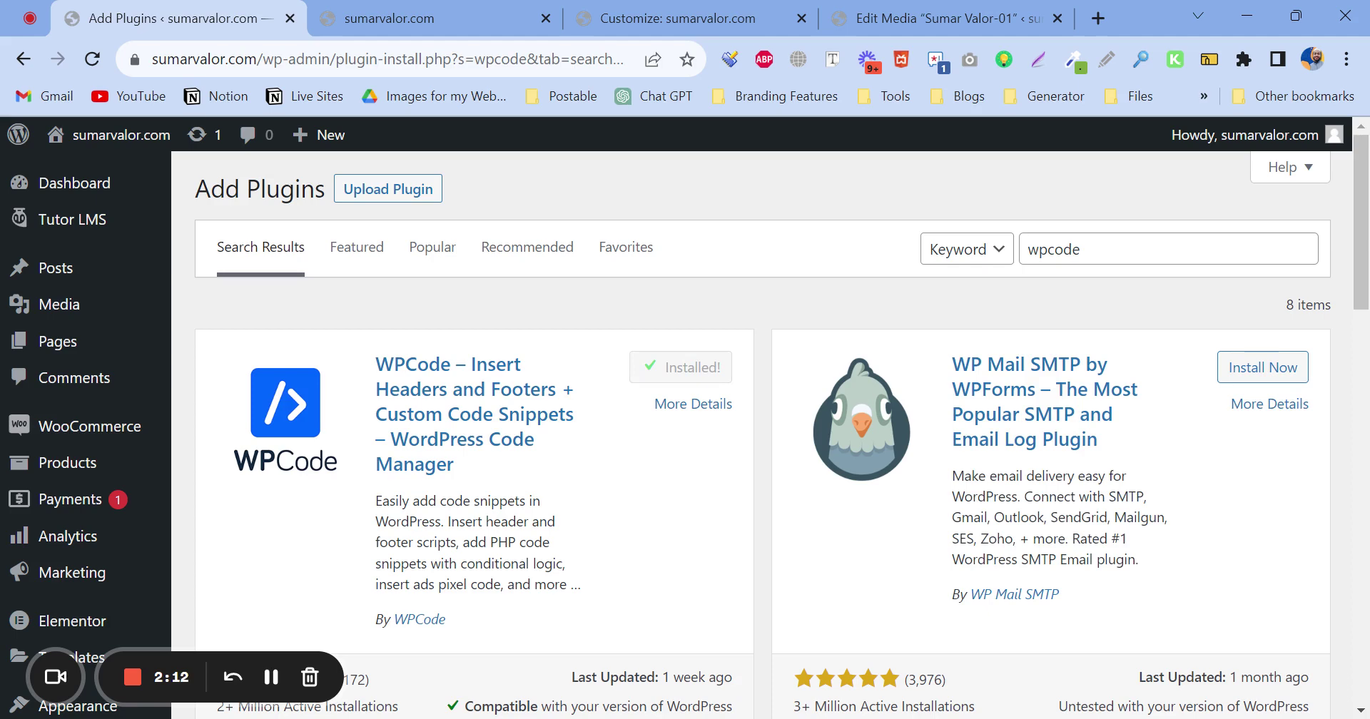
left_click(710, 384)
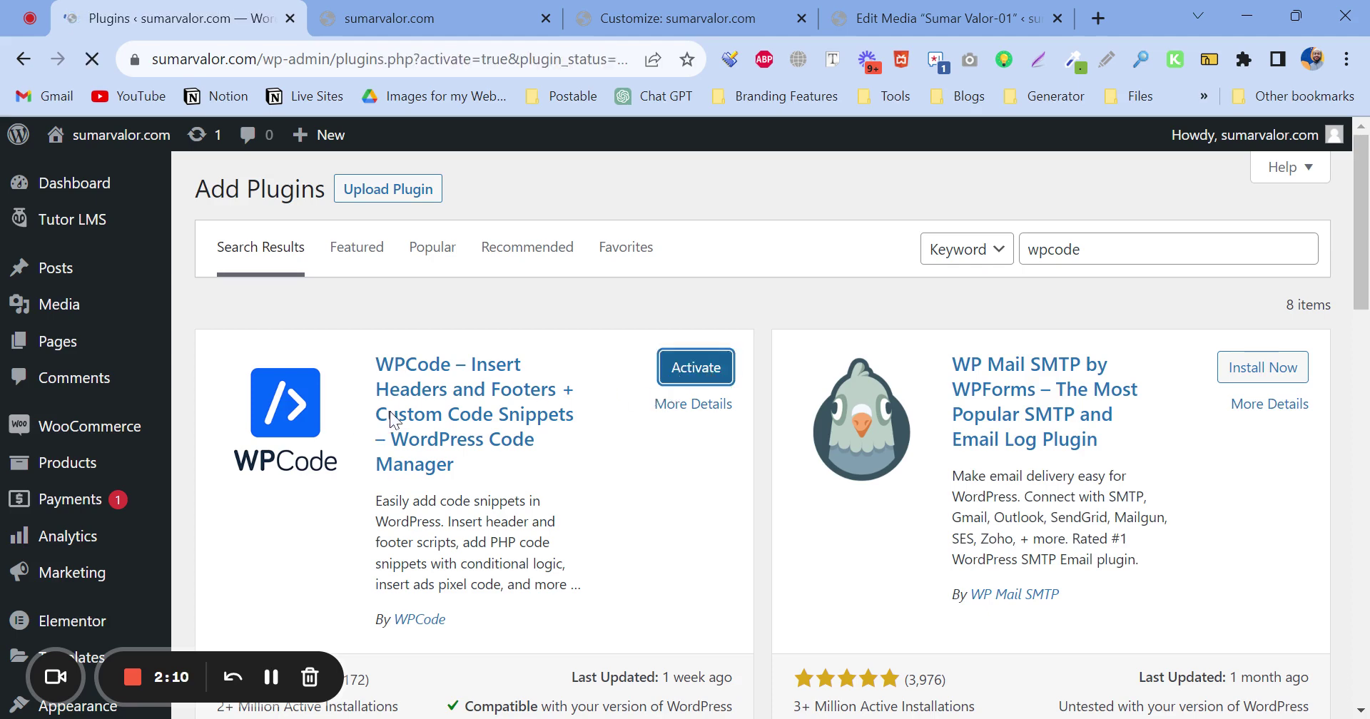
Paste a script swapping the logo to cropped-Sumar-Valor-01-1-1.png, plus 150px width styling, into WPCode's Header box.
scroll(183, 566, "down", 15)
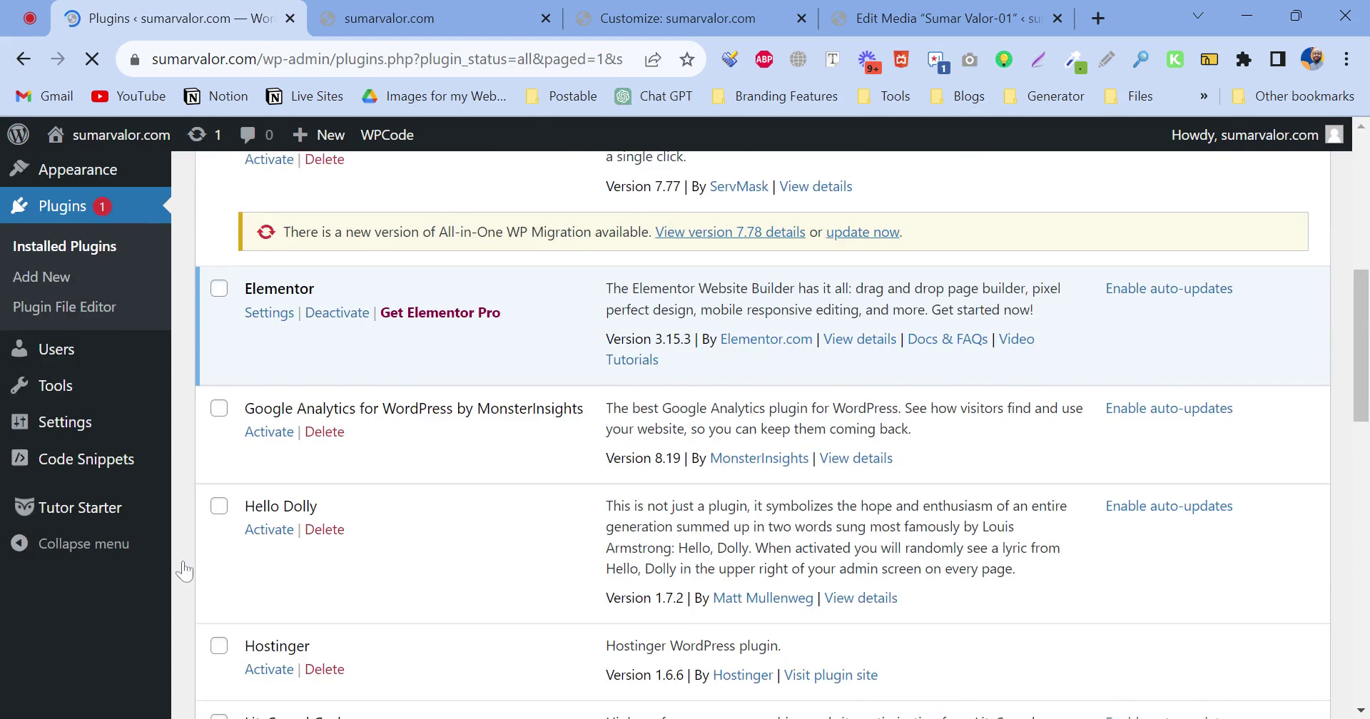
scroll(68, 514, "down", 3)
mouse_move(78, 612)
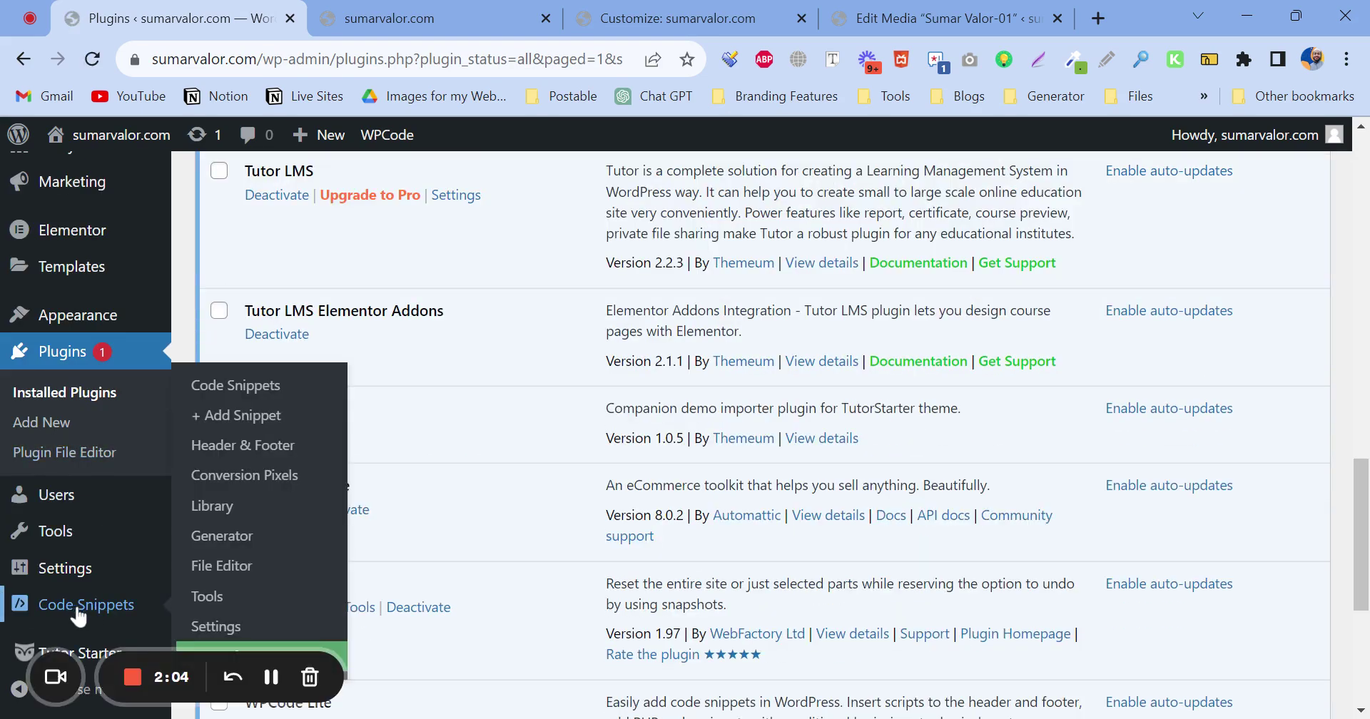
left_click(251, 448)
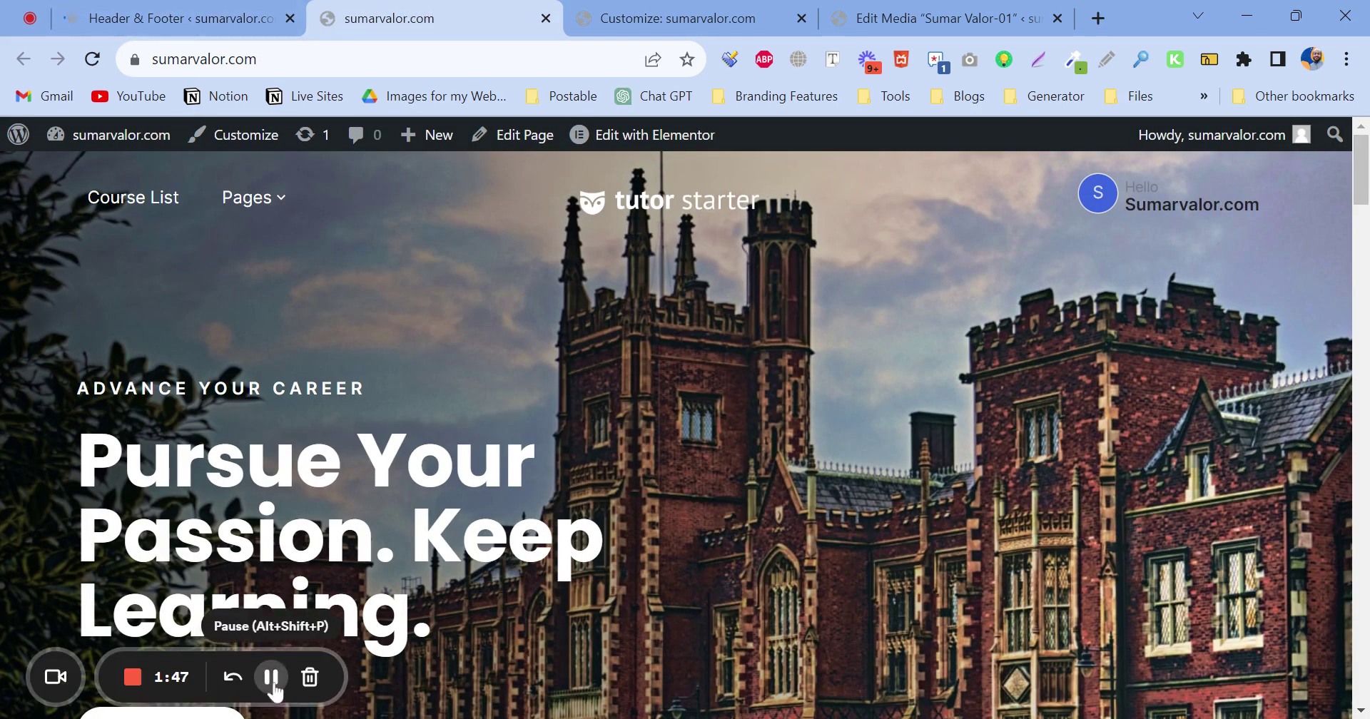
left_click(271, 677)
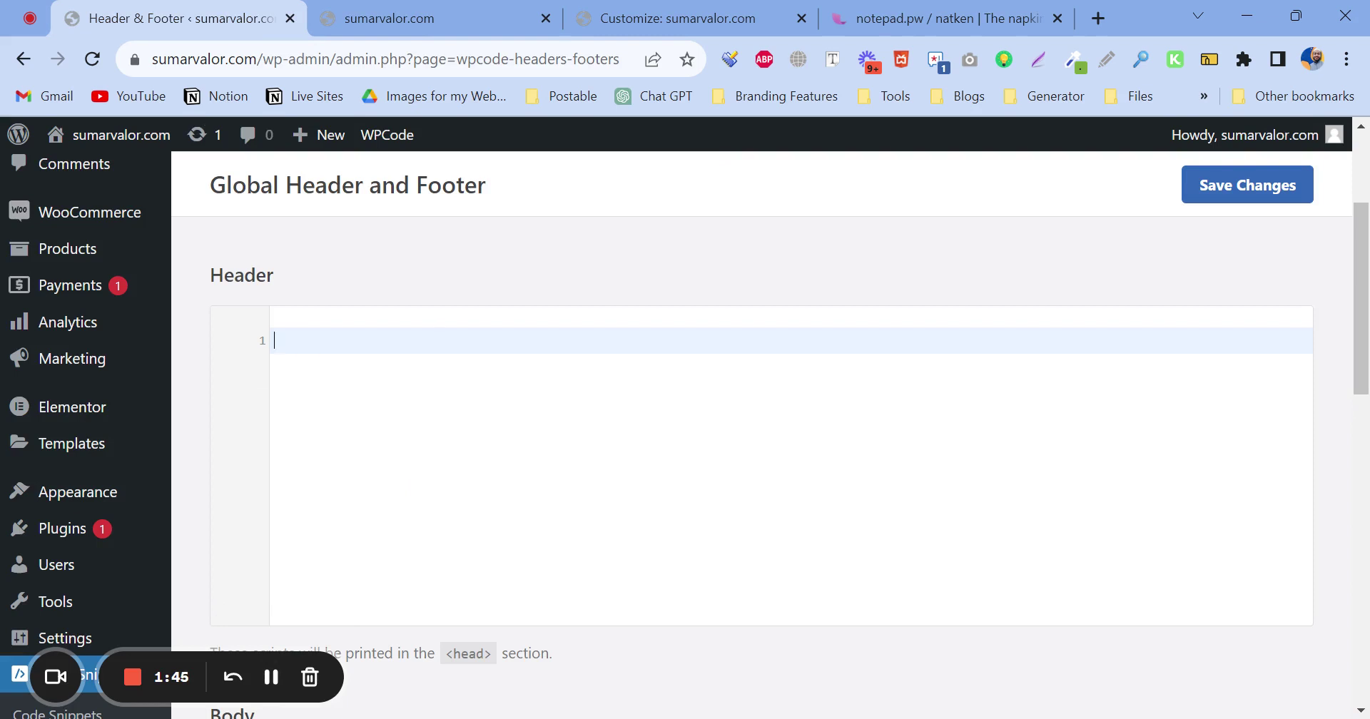
key("ctrl+v")
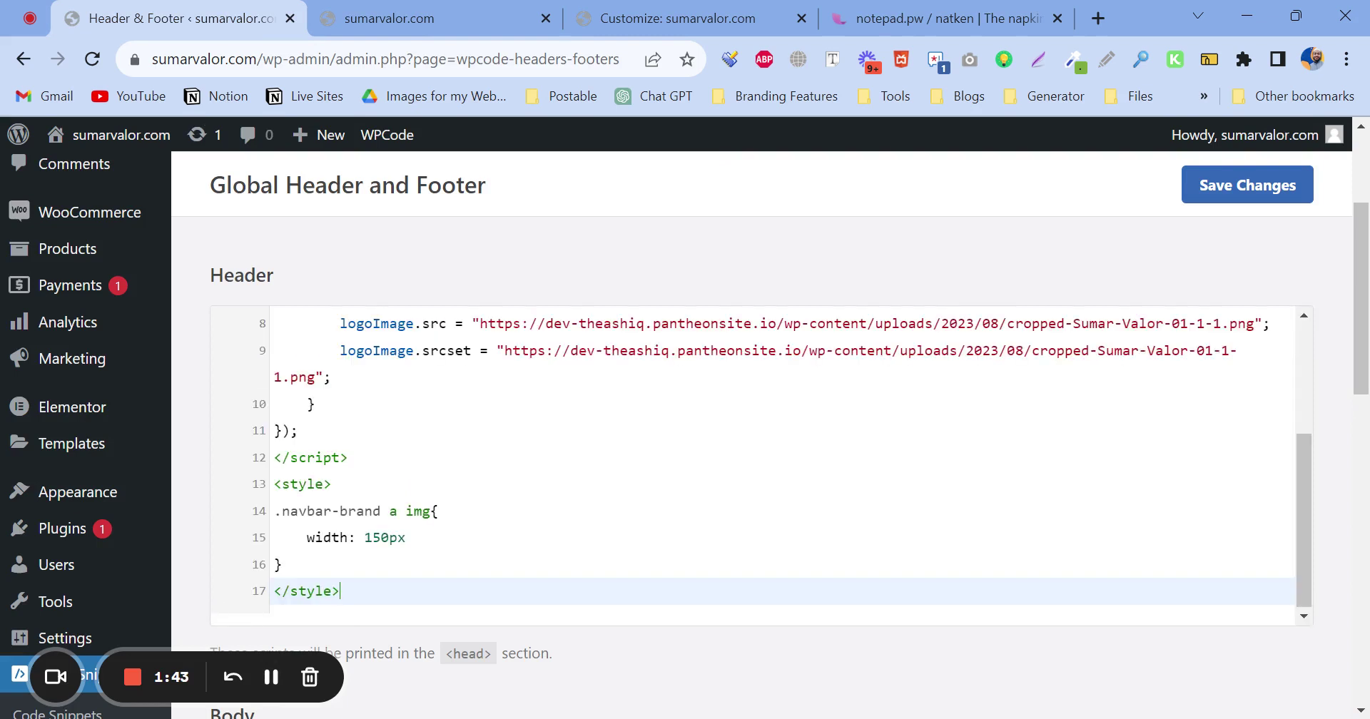
scroll(785, 464, "up", 3)
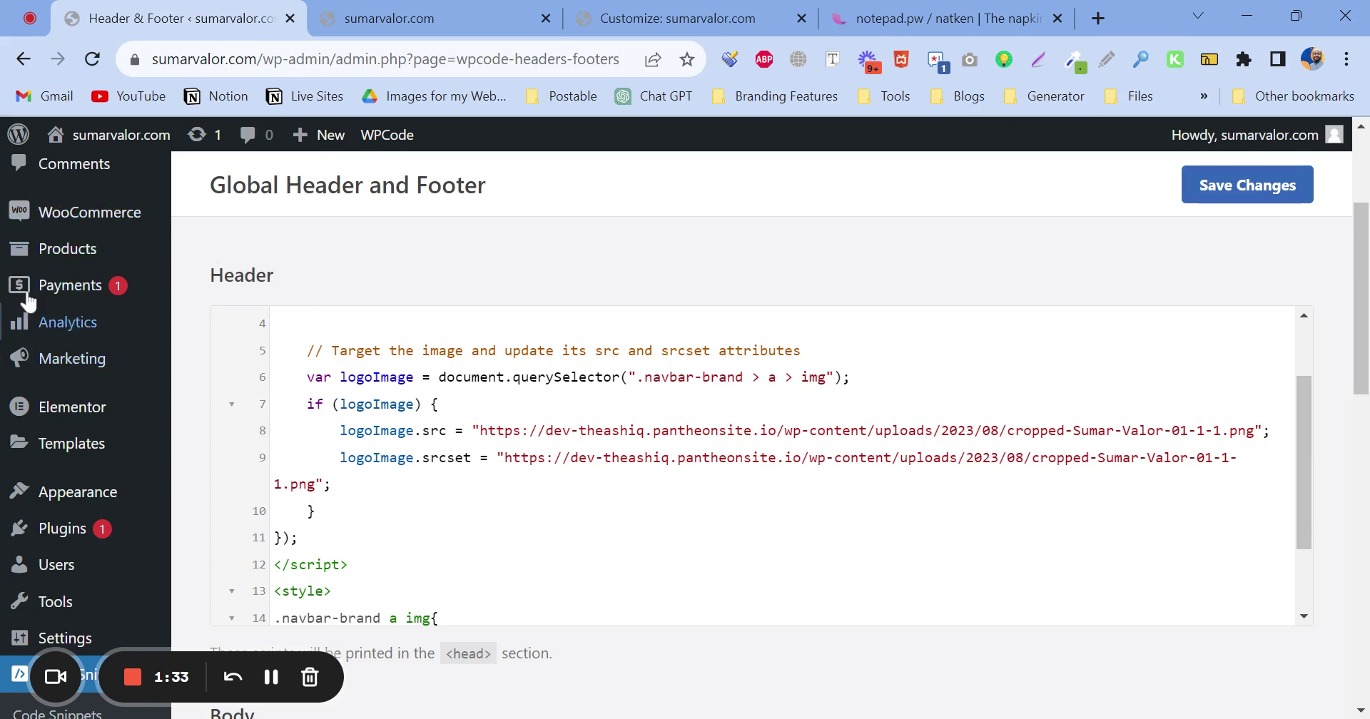
scroll(89, 305, "up", 3)
From the Media Library in a new tab, copy the gold Sumar Valor logo's file URL.
mouse_move(82, 309)
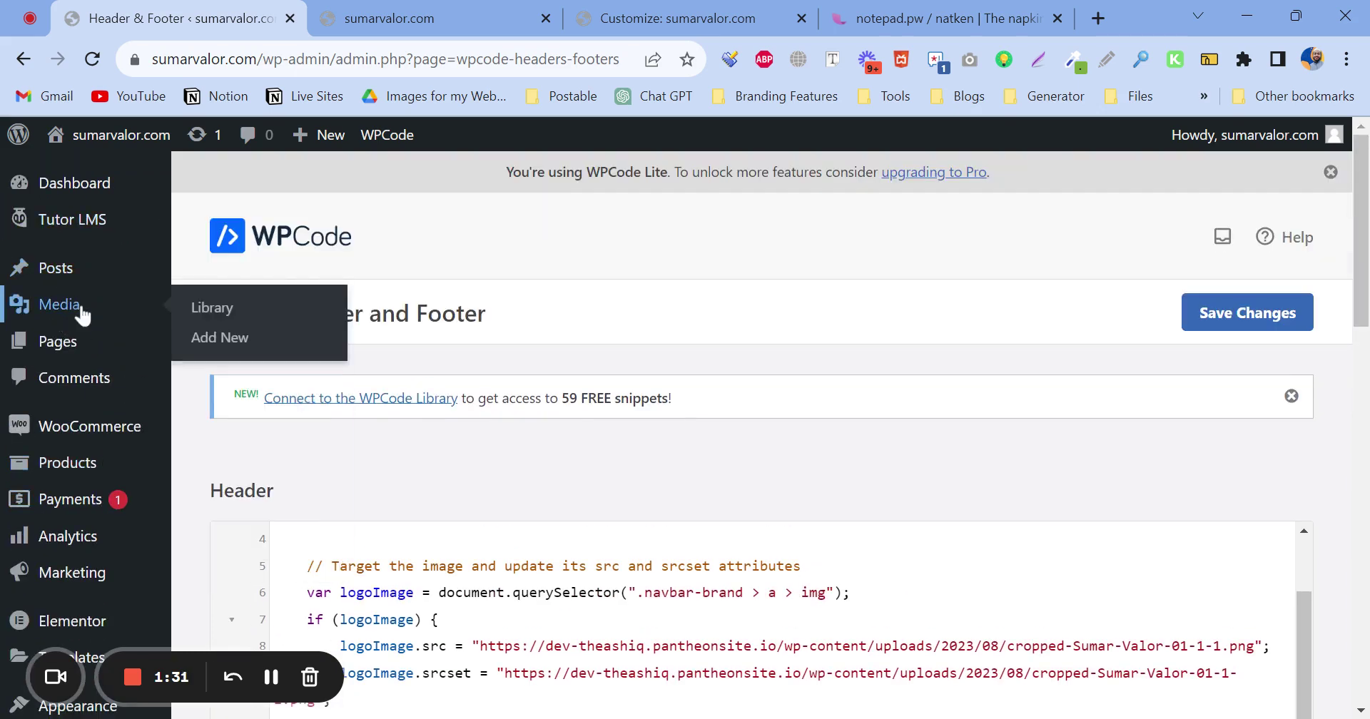
middle_click(229, 312)
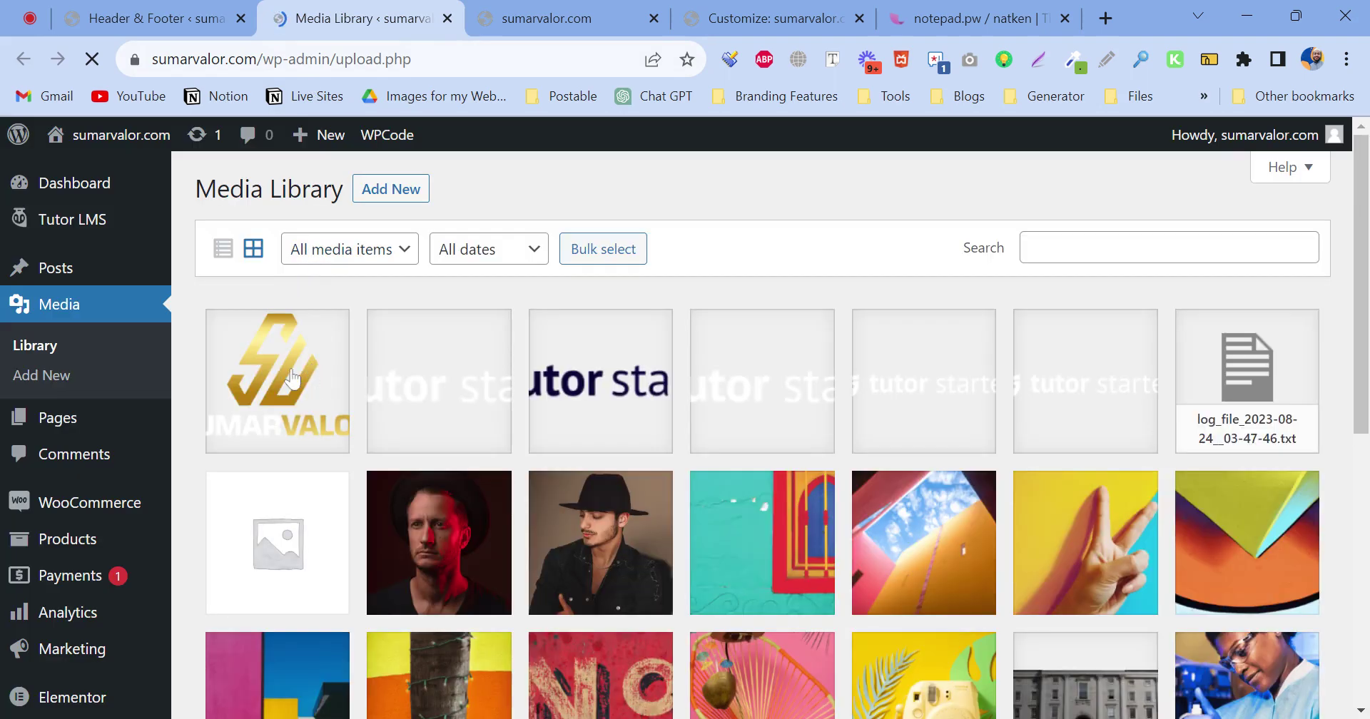
left_click(292, 380)
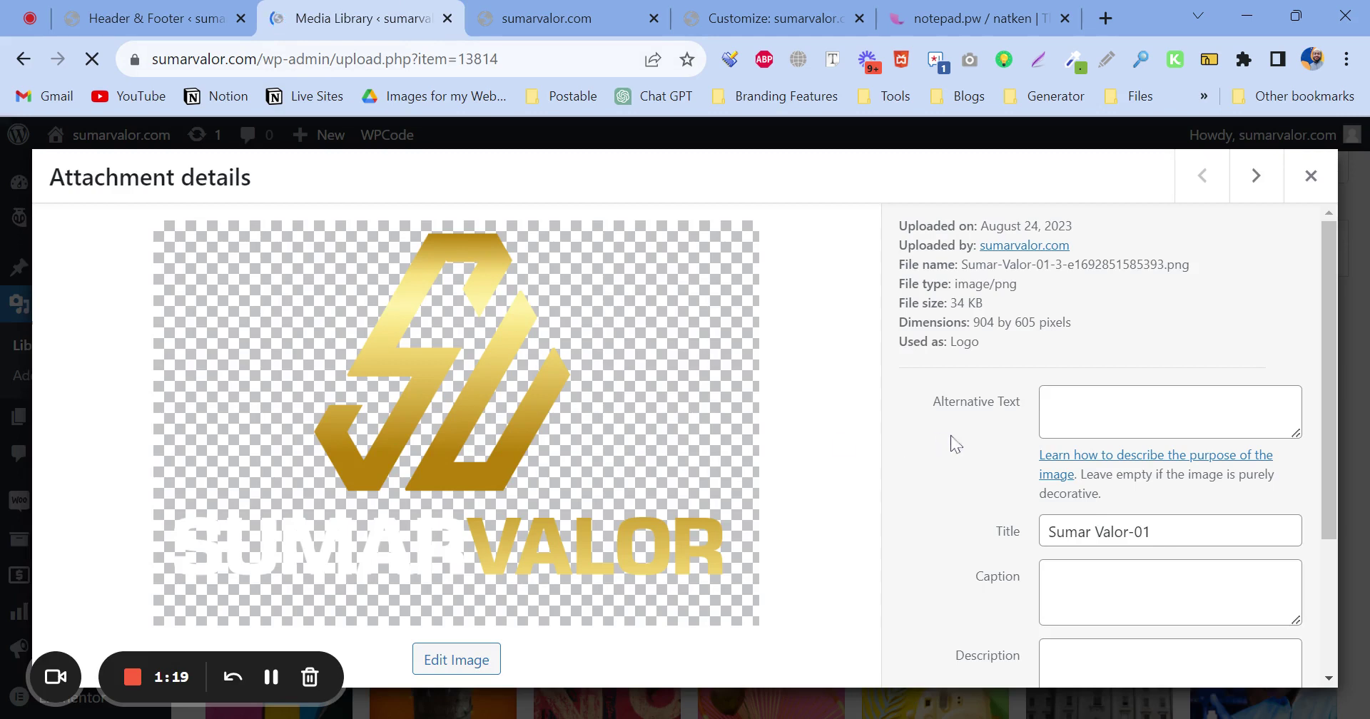
scroll(1031, 346, "down", 3)
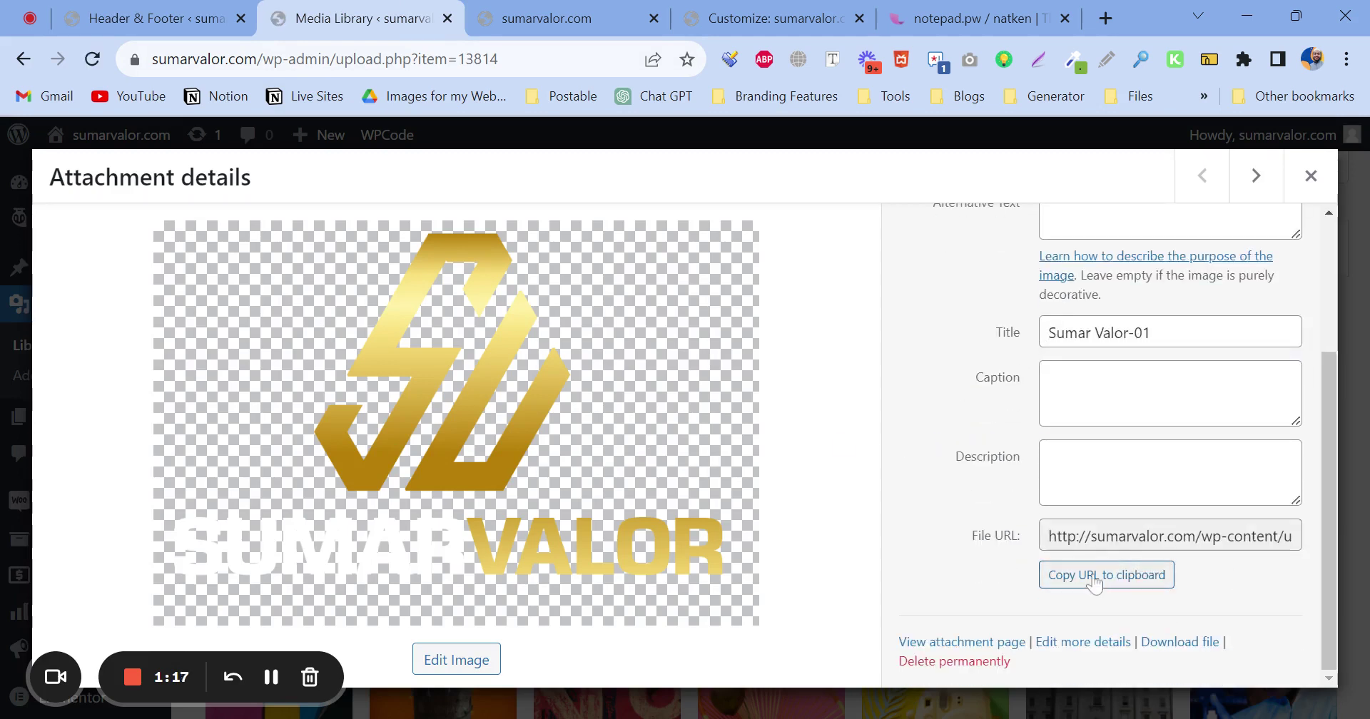
left_click_drag(1045, 536, 1164, 536)
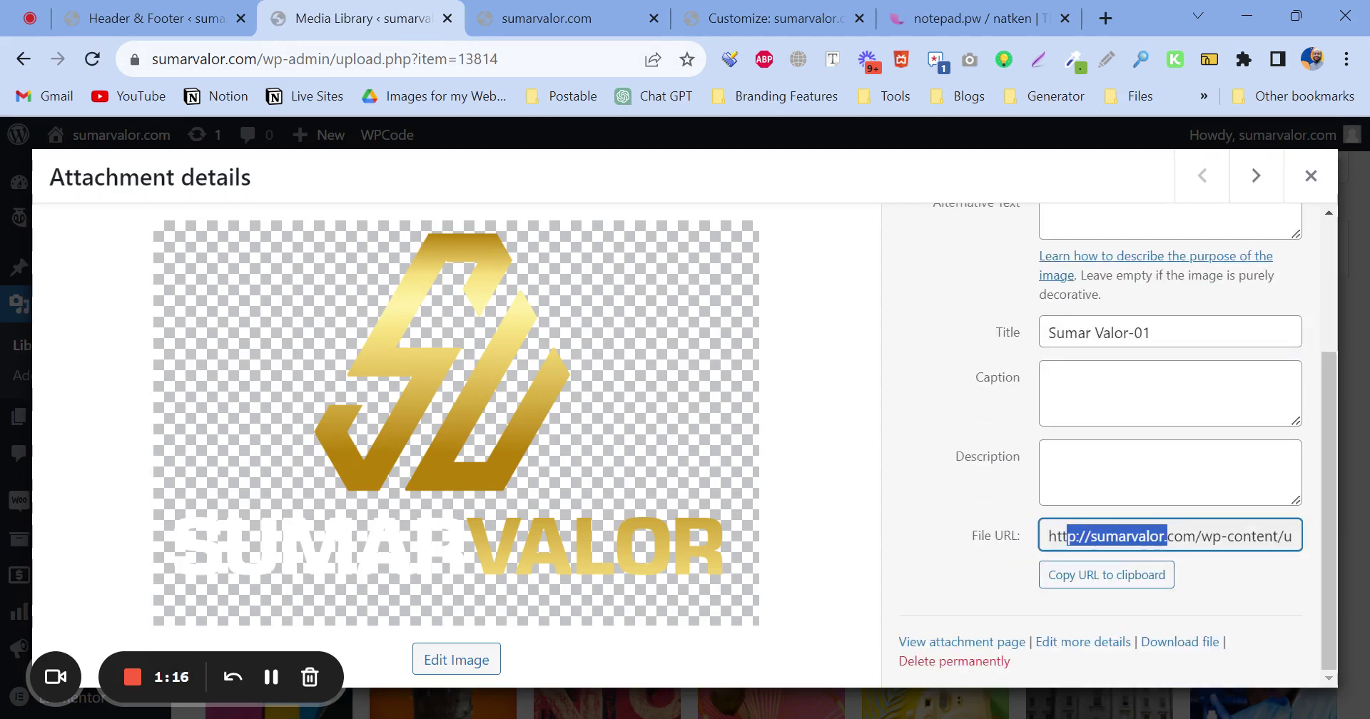
left_click(1098, 578)
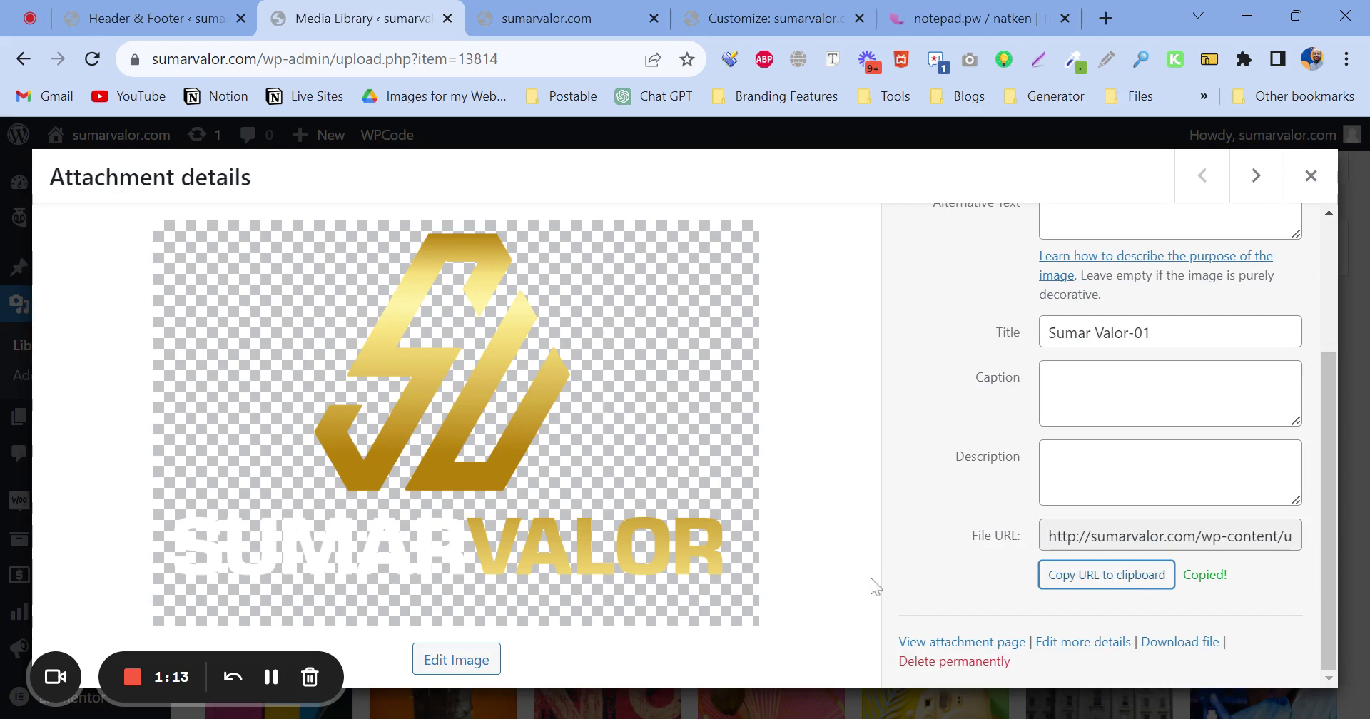
left_click(153, 18)
scroll(557, 528, "down", 2)
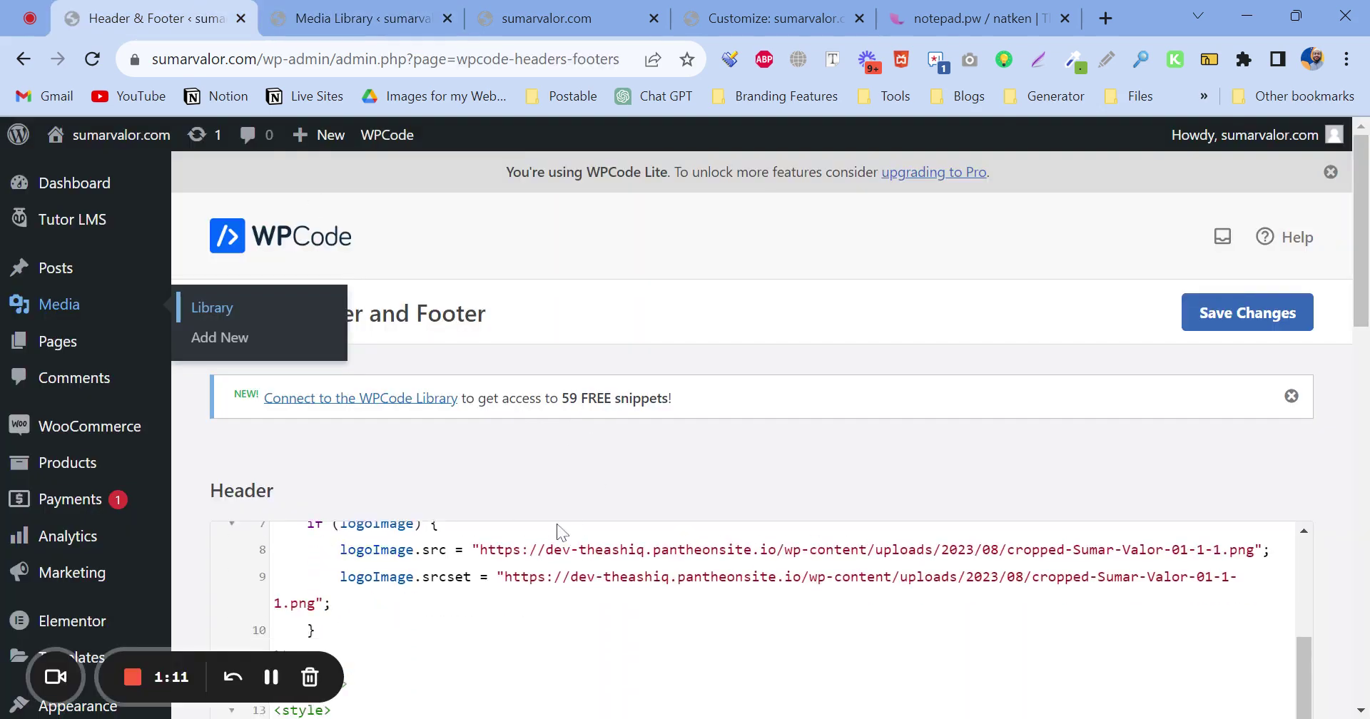
scroll(557, 528, "up", 2)
left_click_drag(479, 646, 546, 646)
scroll(546, 646, "down", 2)
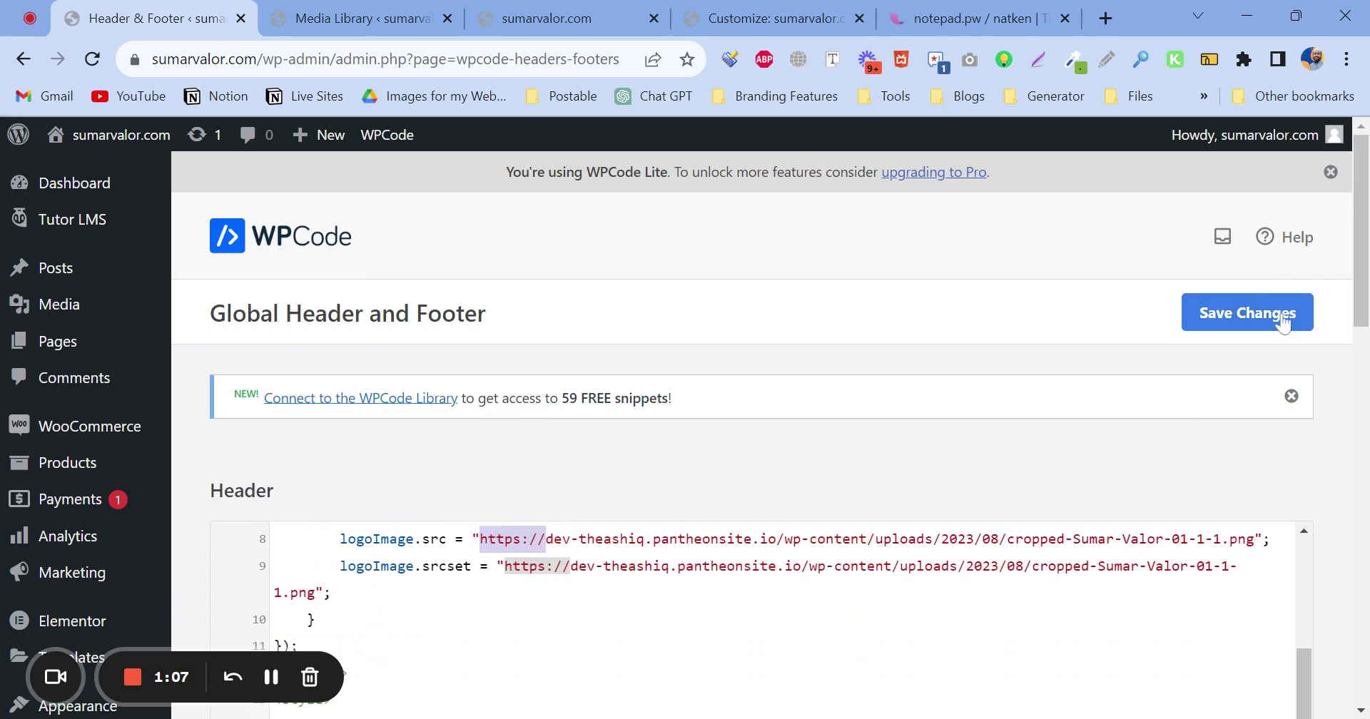
left_click(1246, 314)
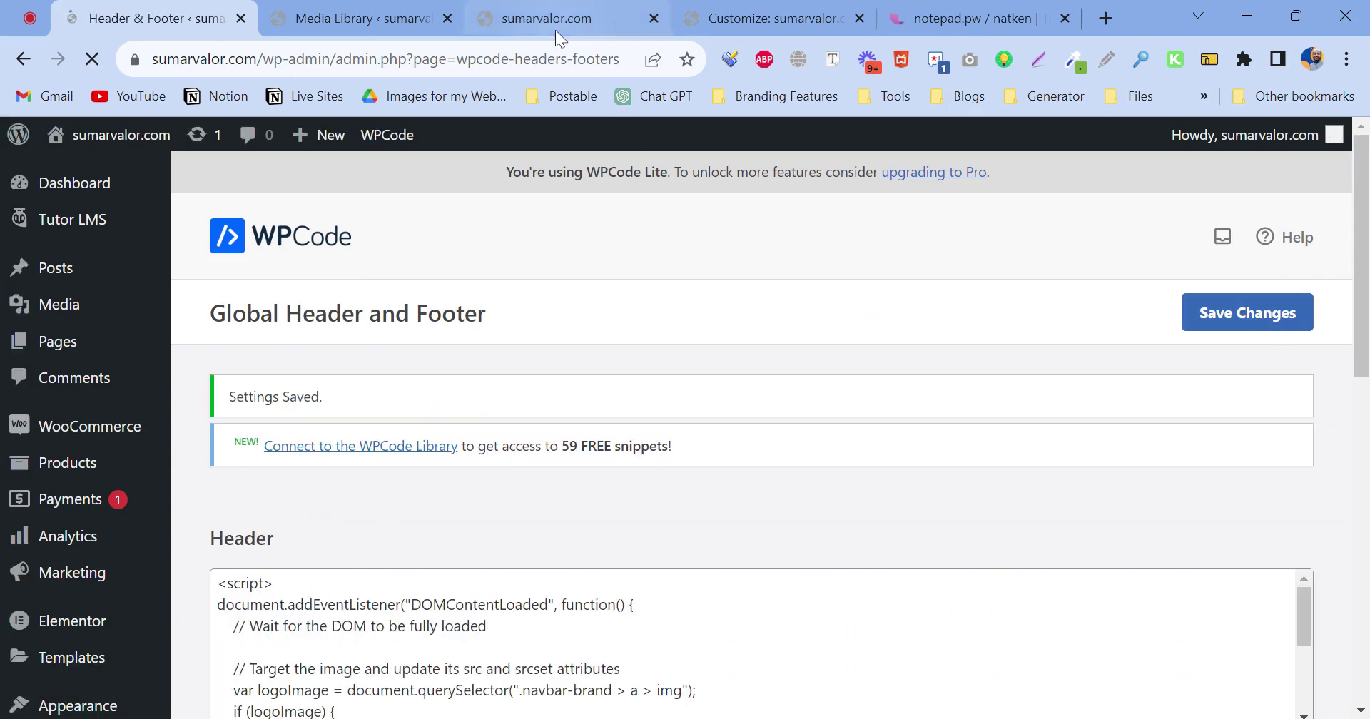
scroll(491, 411, "down", 4)
scroll(491, 412, "down", 5)
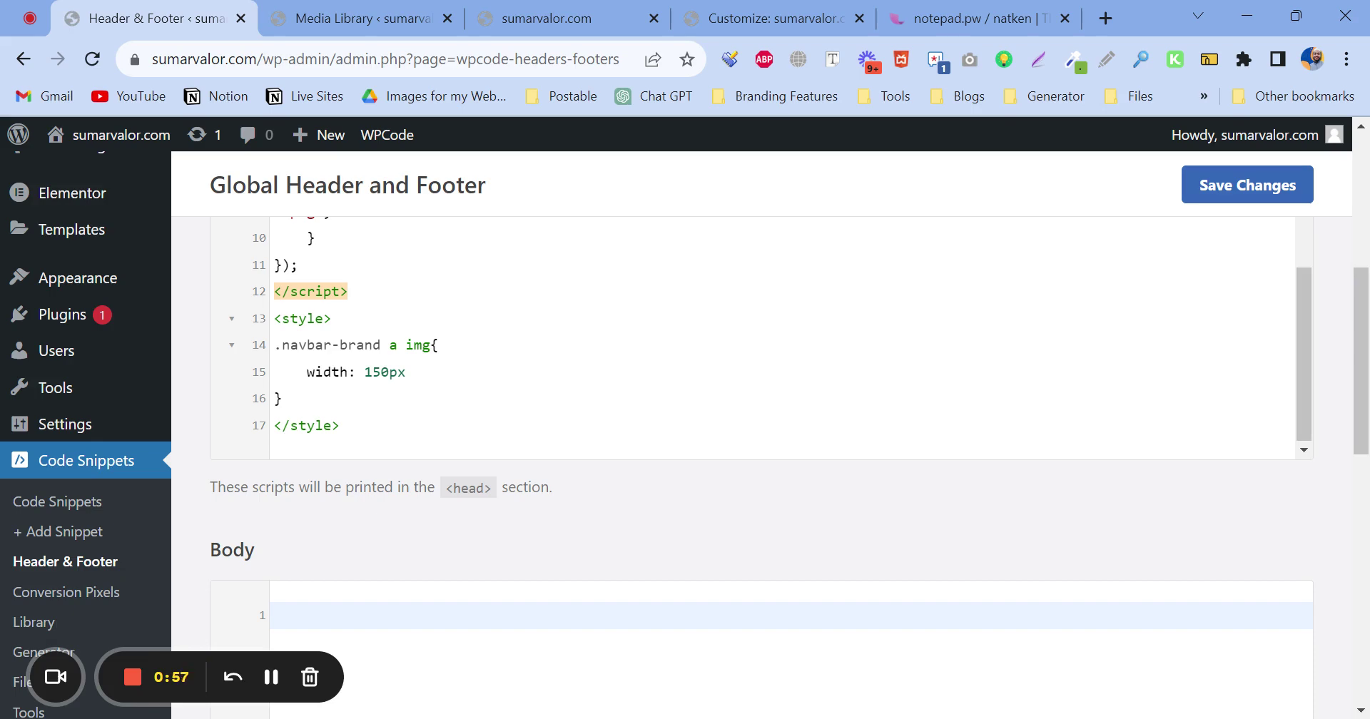
Reload the live sumarvalor.com homepage and confirm the gold logo, including in the sticky header.
key("ctrl+Tab")
key("ctrl+Tab")
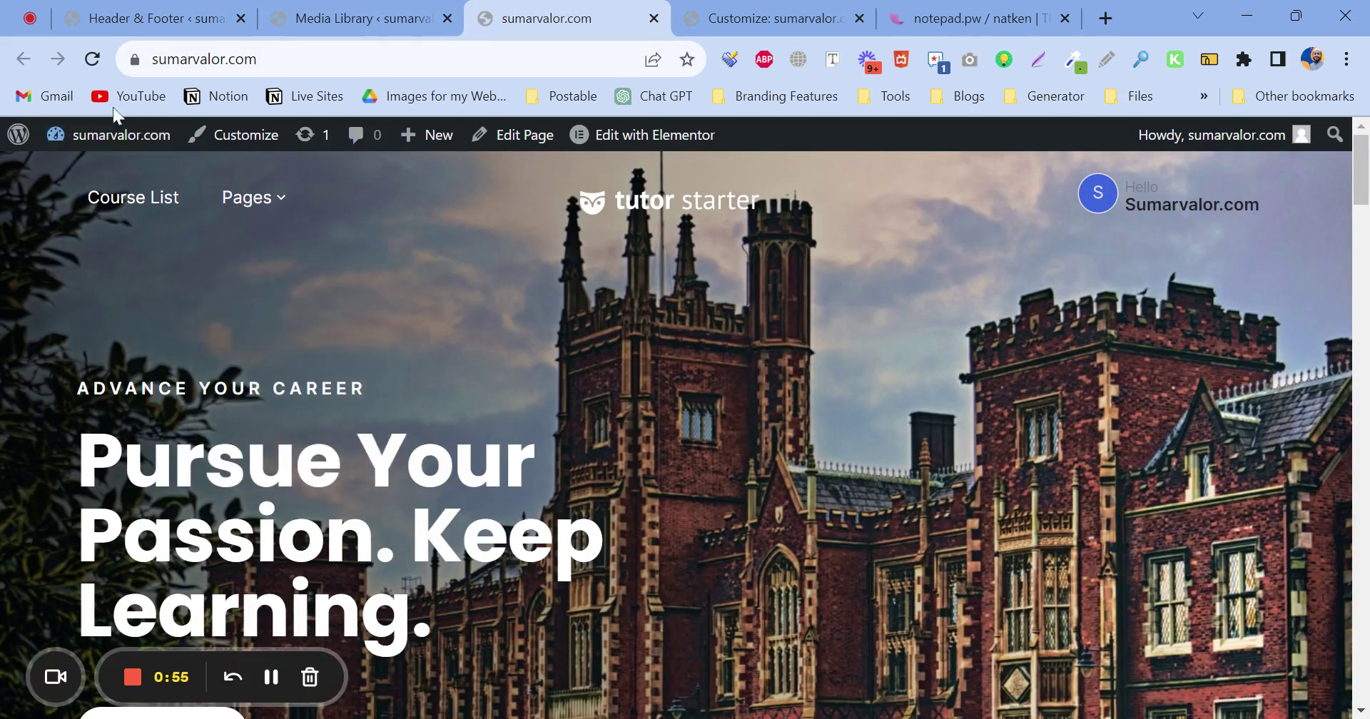
left_click(93, 59)
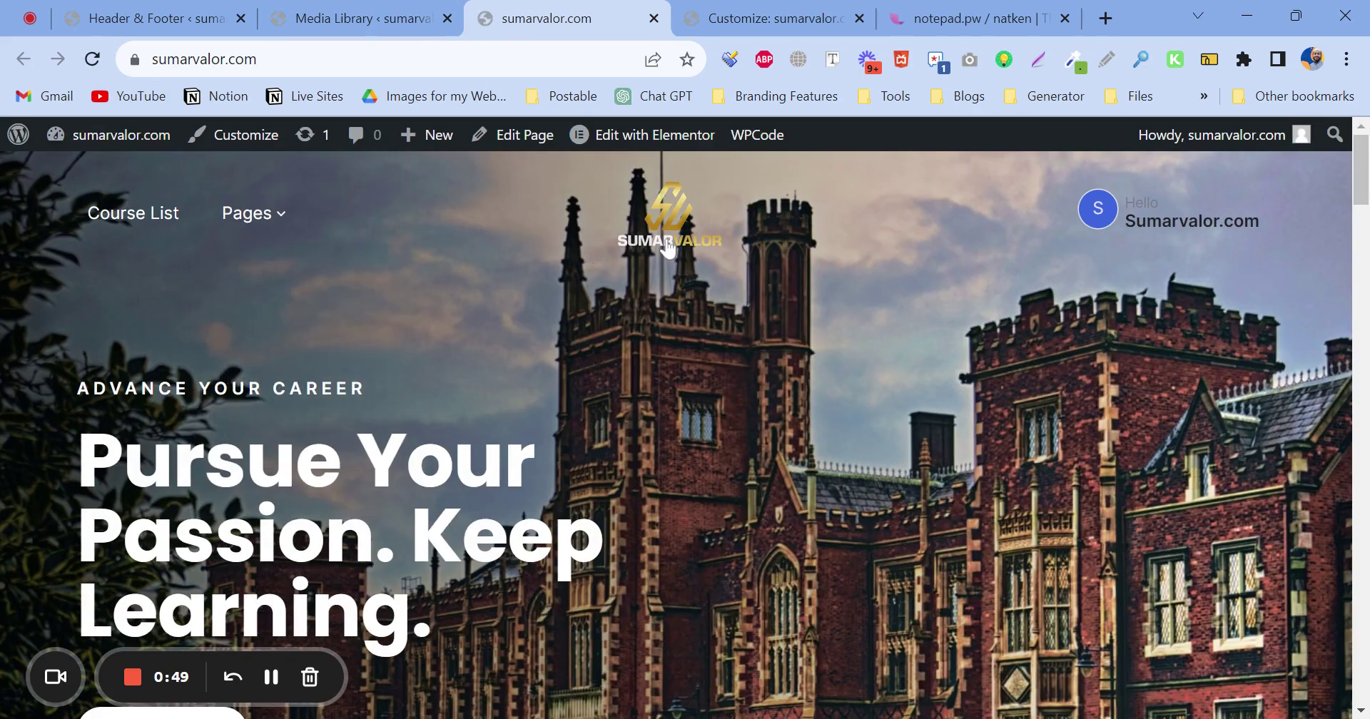
scroll(725, 350, "down", 4)
scroll(727, 349, "up", 4)
scroll(728, 350, "down", 8)
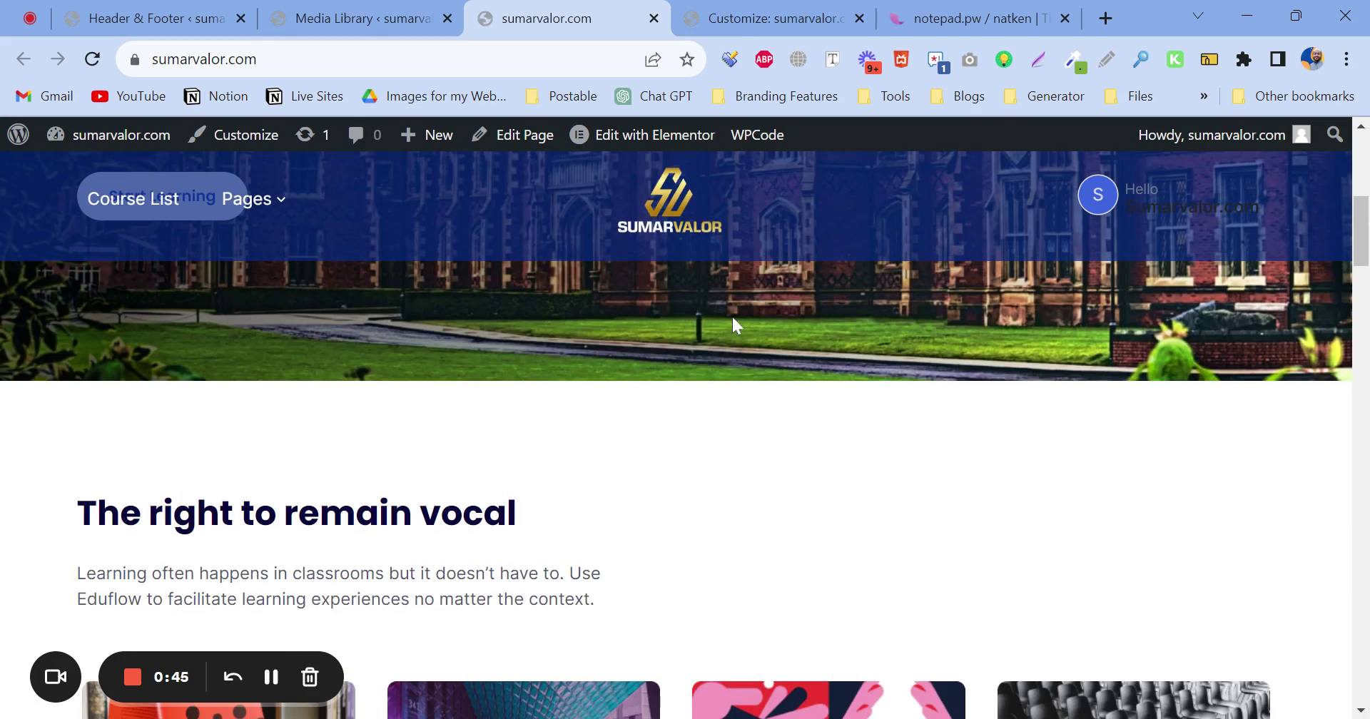
scroll(628, 350, "down", 5)
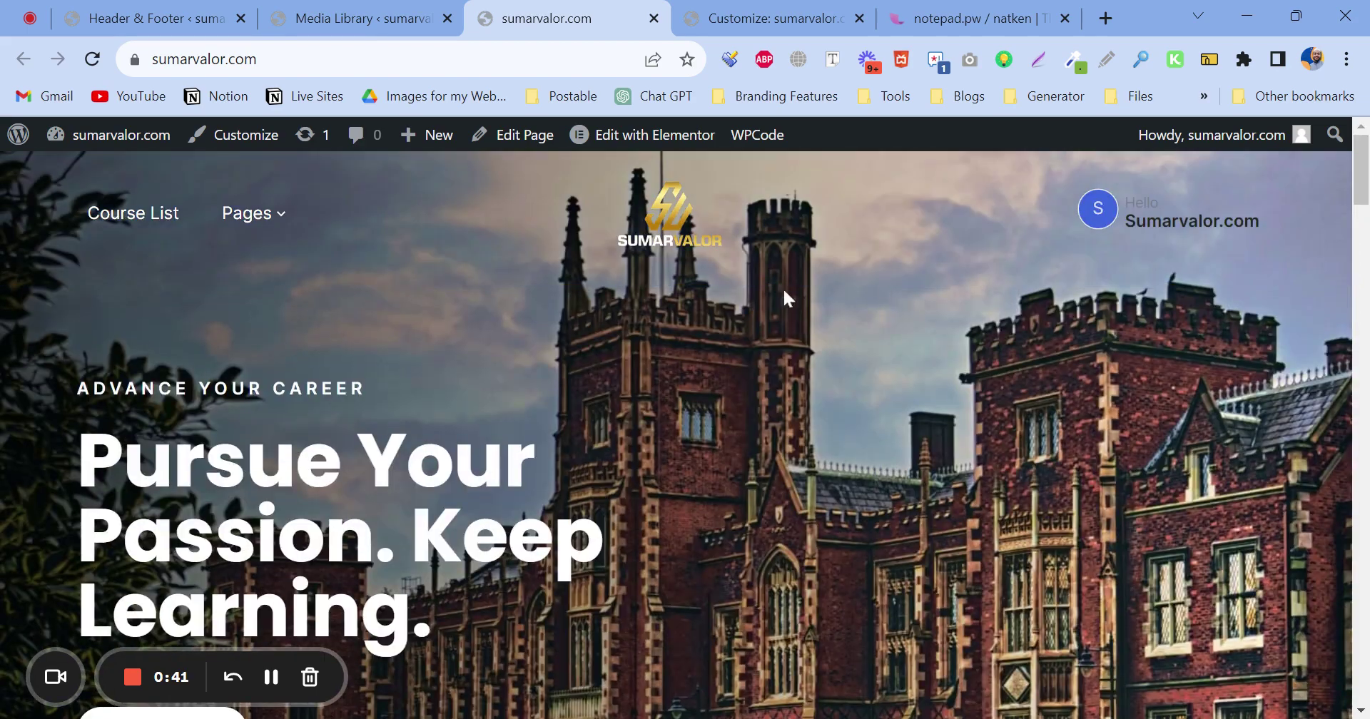
scroll(564, 446, "down", 5)
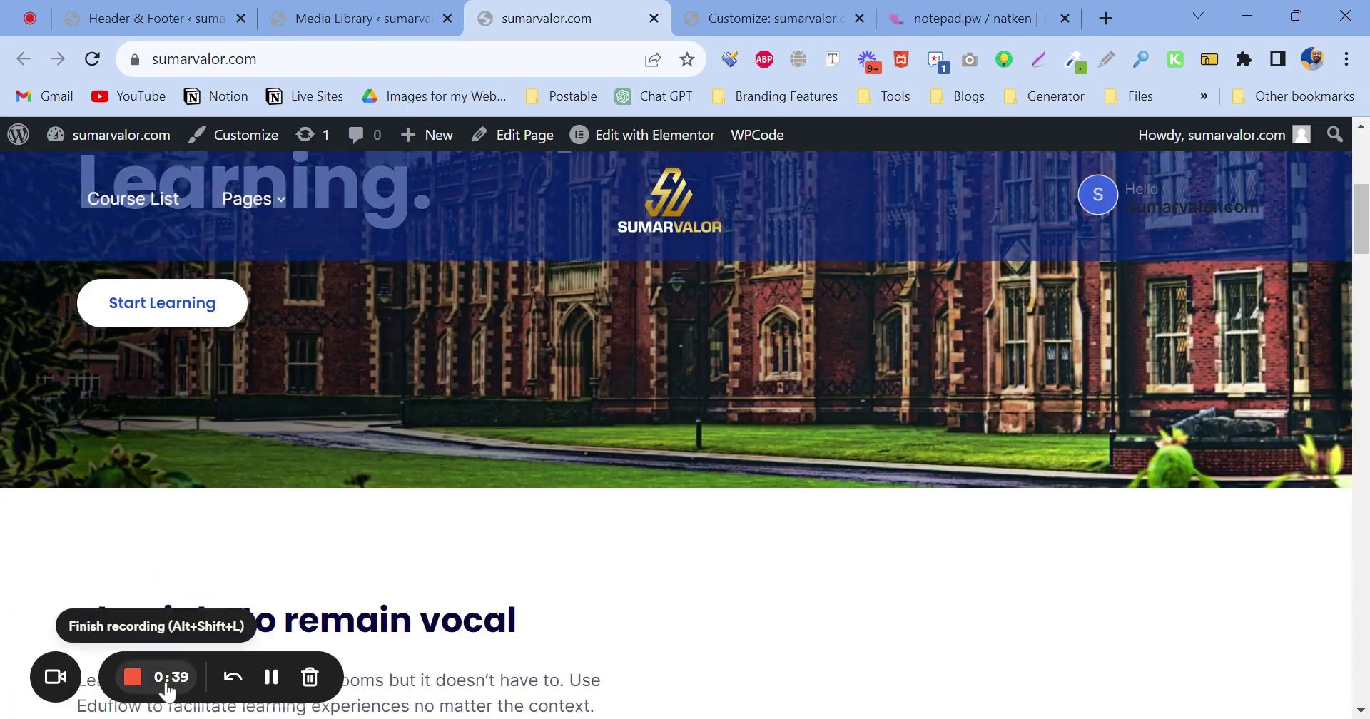